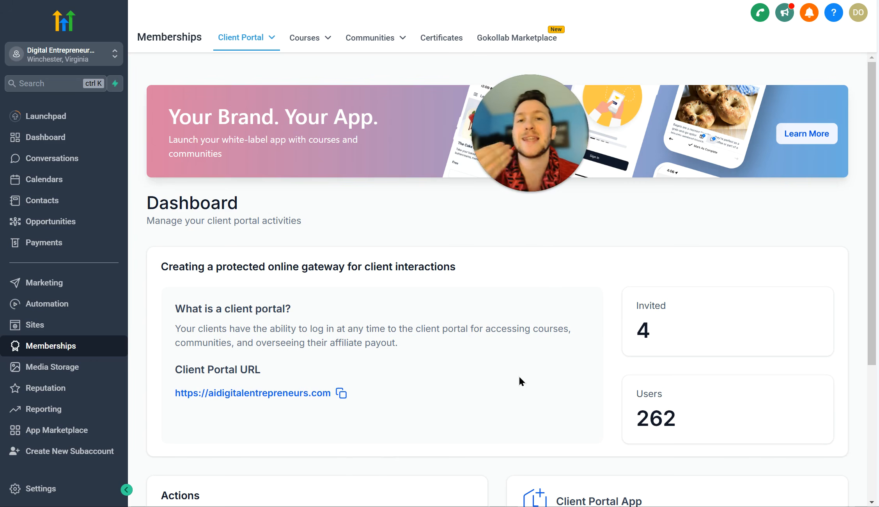
# Review the magic link generation options with the Custom Menu type and the Affiliates app, then close without generating a link.
pyautogui.scroll(-5, 519, 377)
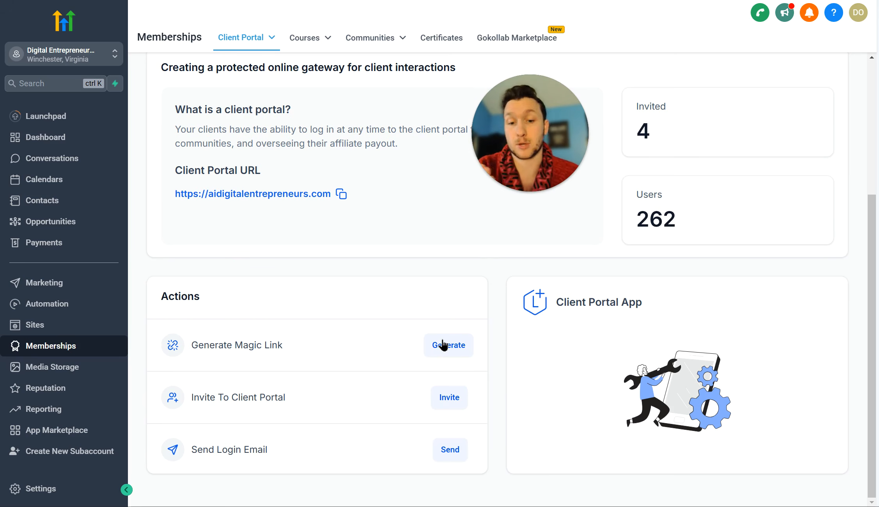
pyautogui.click(469, 344)
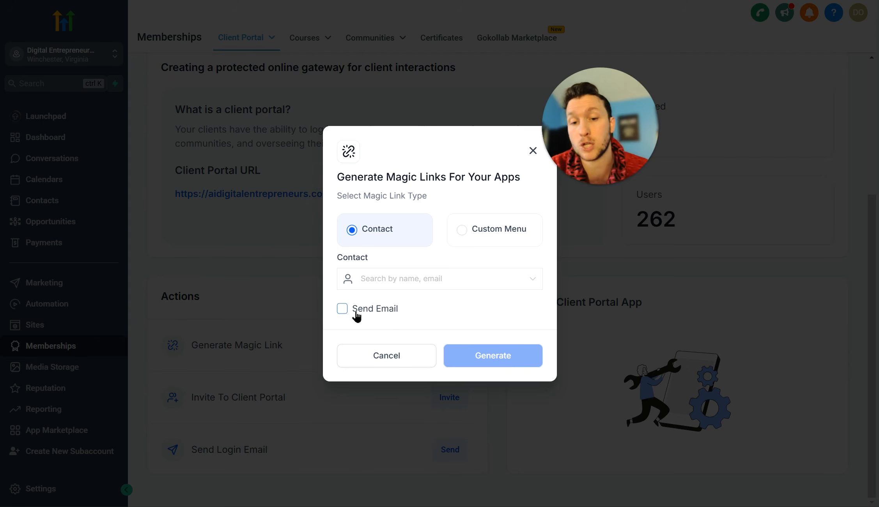
pyautogui.click(488, 234)
pyautogui.click(447, 281)
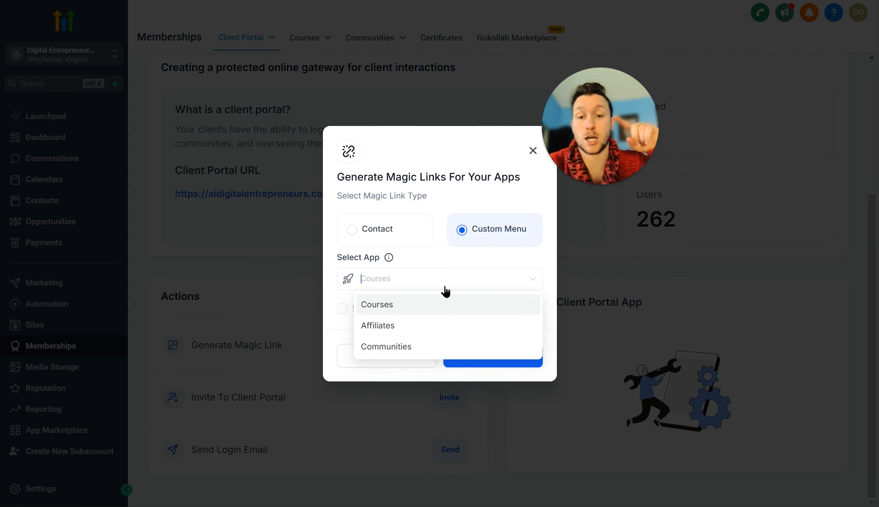
pyautogui.click(476, 322)
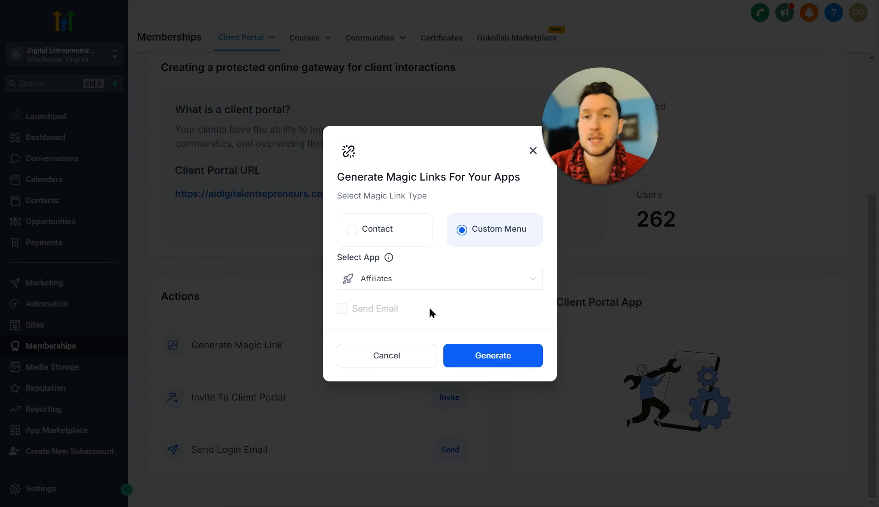
pyautogui.click(533, 151)
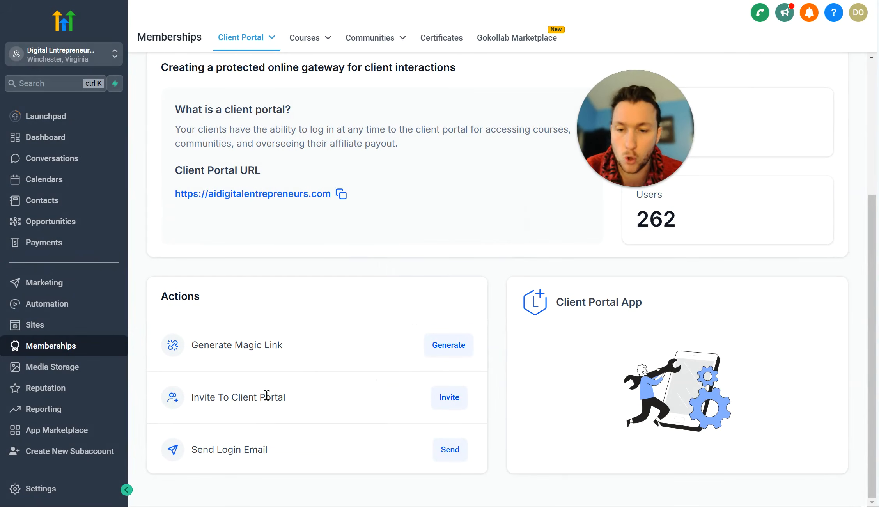
# Review the forms for inviting a contact to the client portal and sending a login email, closing each without sending.
pyautogui.click(445, 404)
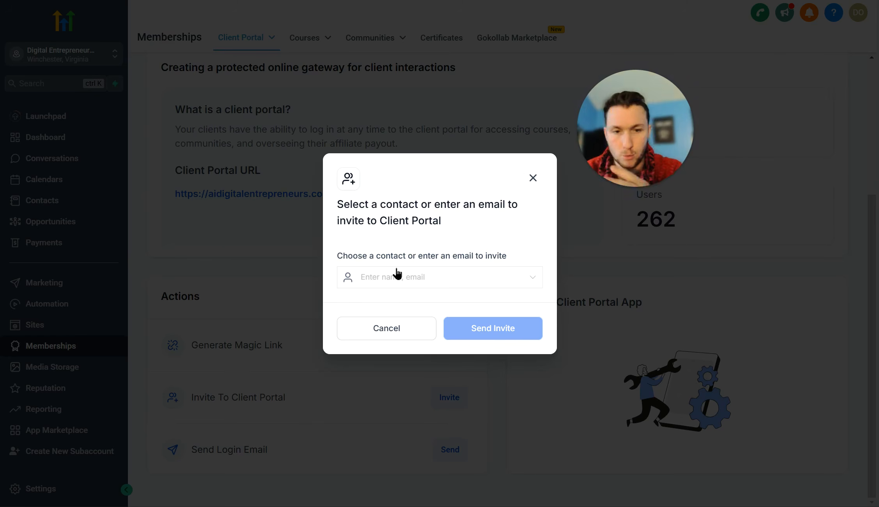
pyautogui.click(532, 180)
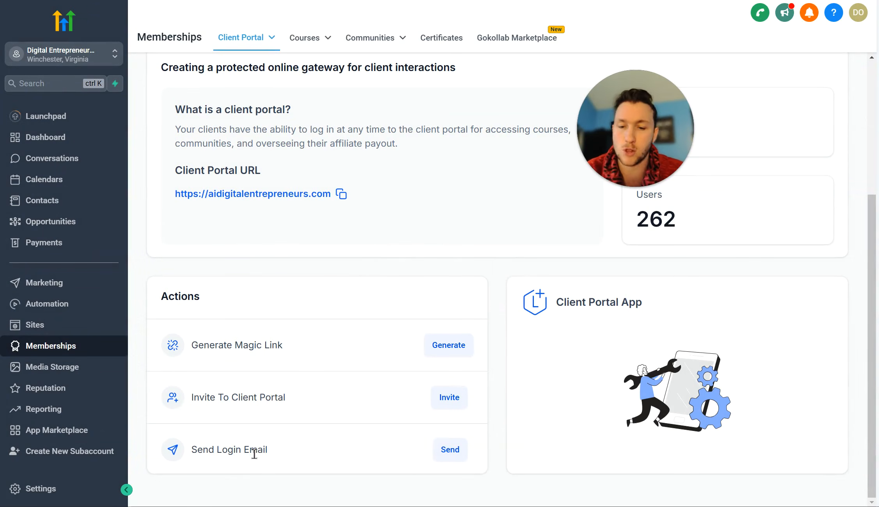
pyautogui.click(448, 451)
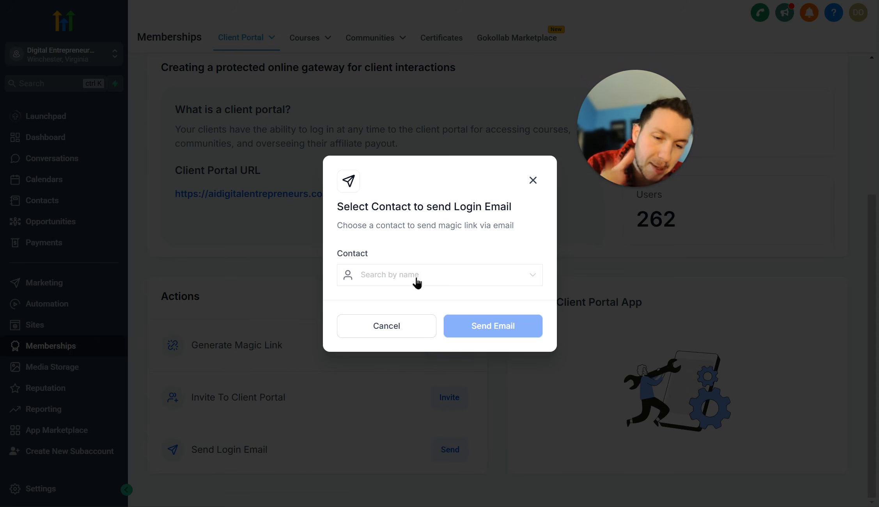
pyautogui.click(532, 181)
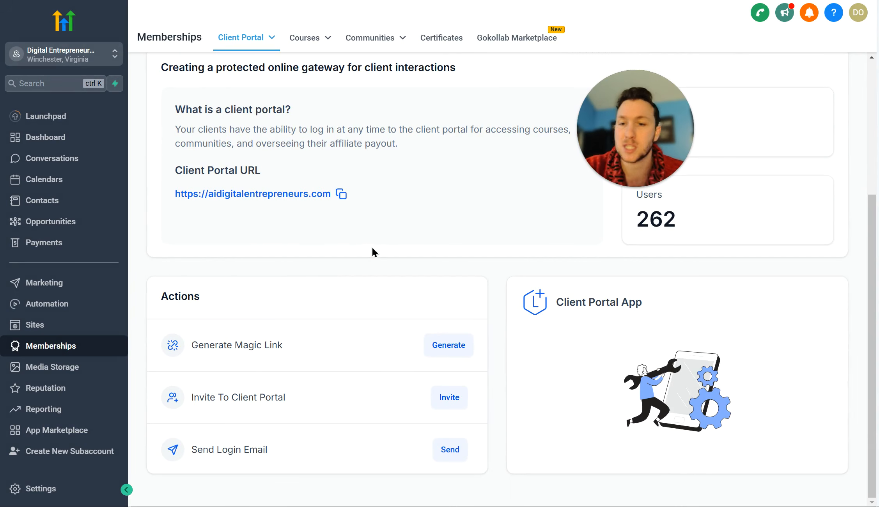
pyautogui.scroll(5, 373, 249)
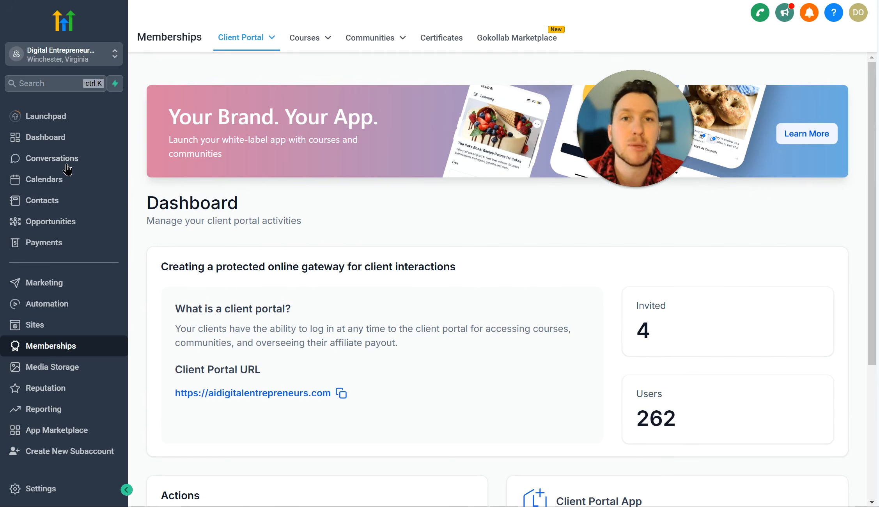
# Open the domain setup page in the client portal settings.
pyautogui.click(255, 38)
pyautogui.click(229, 89)
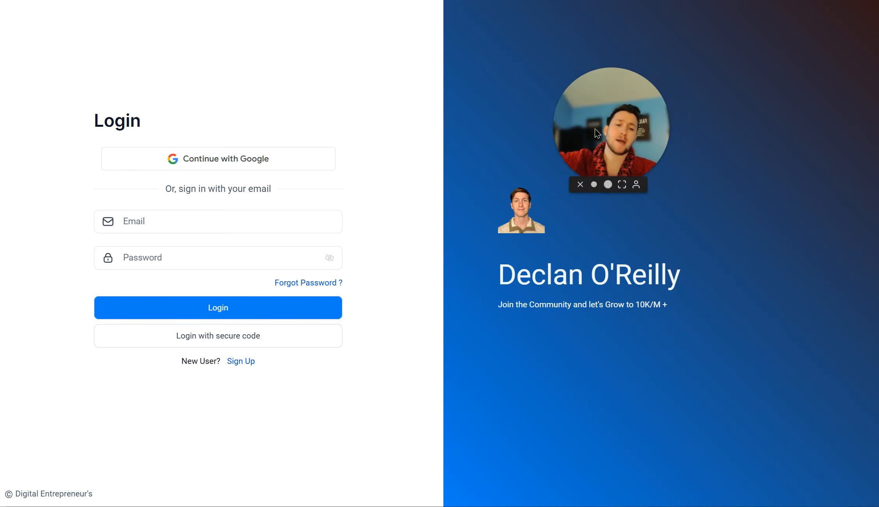
pyautogui.moveTo(668, 150); pyautogui.dragTo(461, 97)
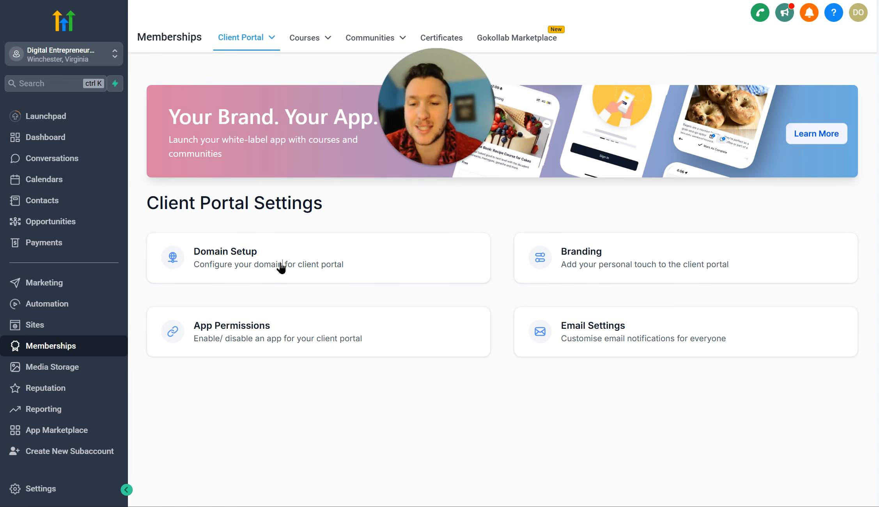
pyautogui.click(280, 266)
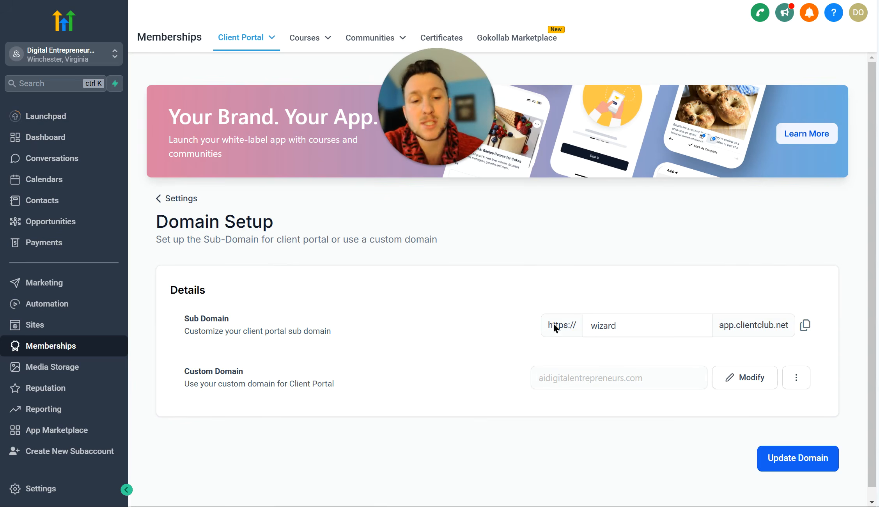
# Replace the client portal's sub domain with "sjdhfvglwud".
pyautogui.click(685, 330)
pyautogui.hotkey('ctrl', 'a')
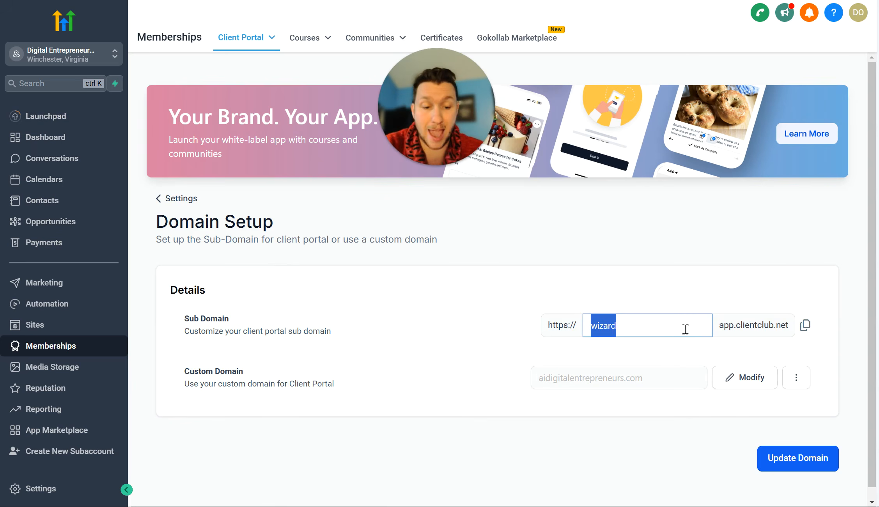
pyautogui.press('BackSpace')
pyautogui.write('sjdhfvglwud')
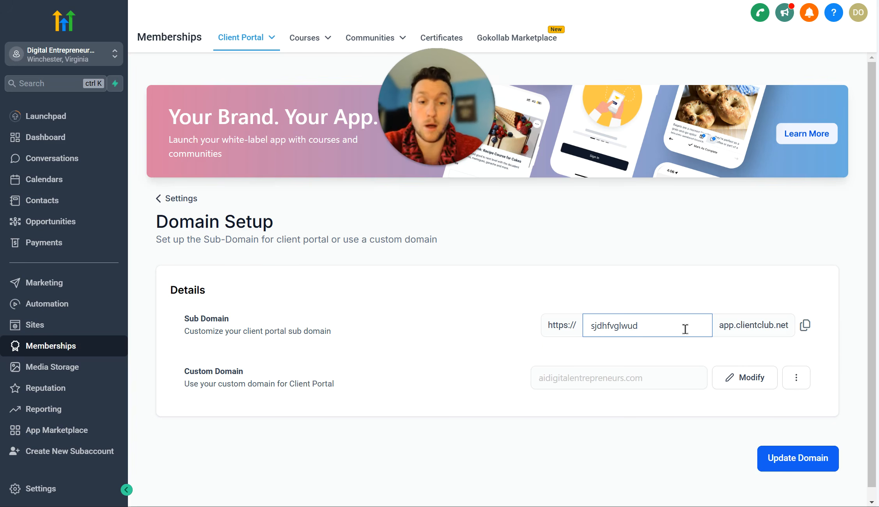
pyautogui.click(698, 292)
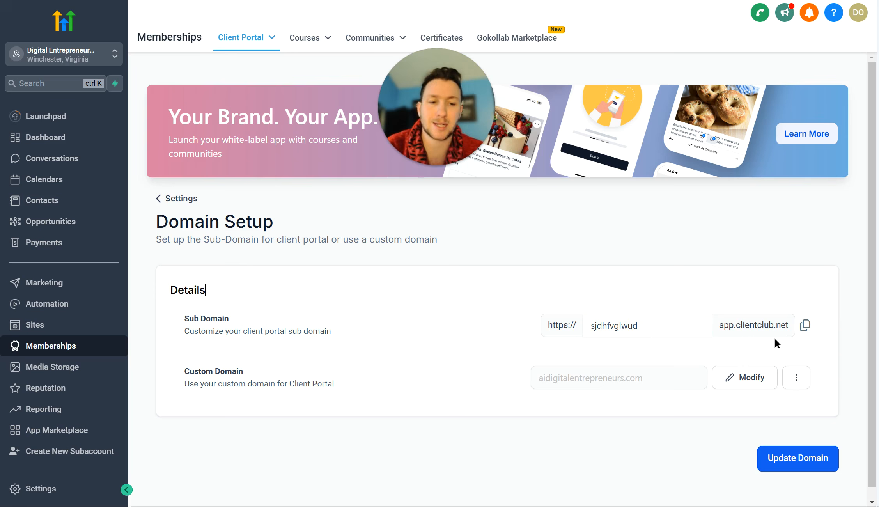
pyautogui.click(628, 321)
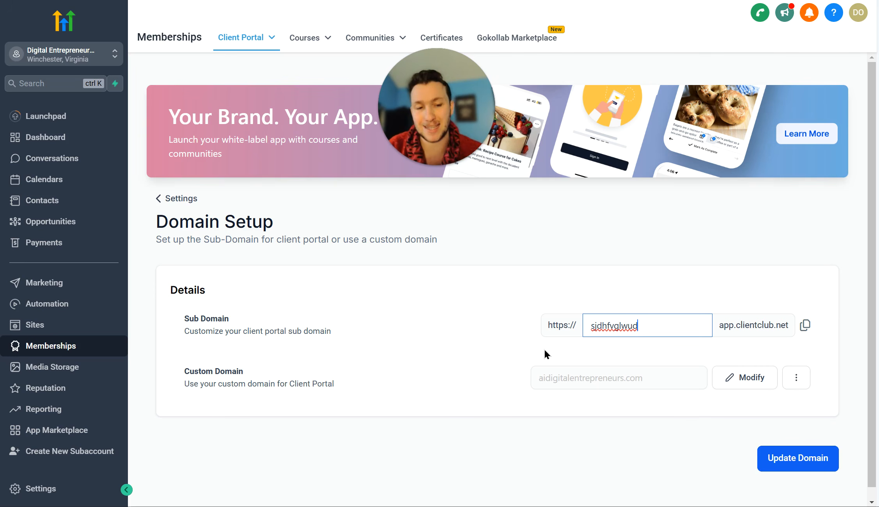
# Look at the form for connecting a custom domain to the client portal, then close it without entering a domain.
pyautogui.click(757, 382)
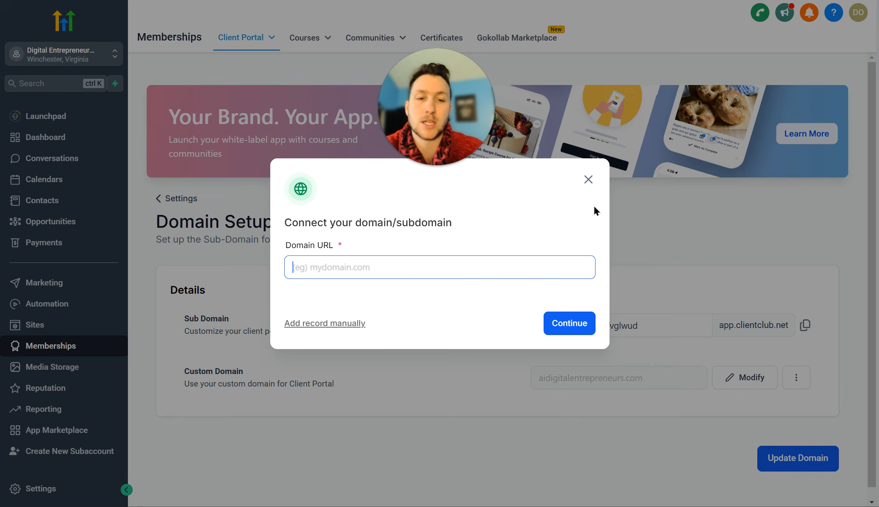
pyautogui.click(588, 180)
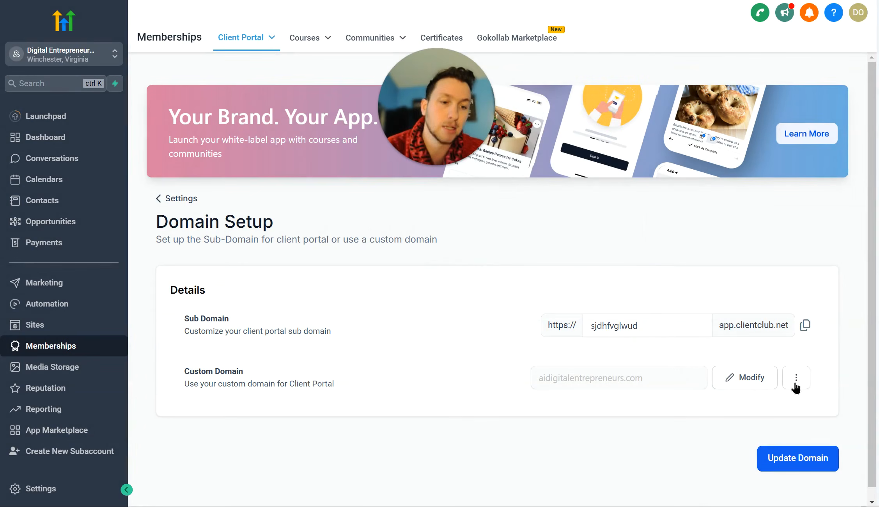
pyautogui.click(752, 376)
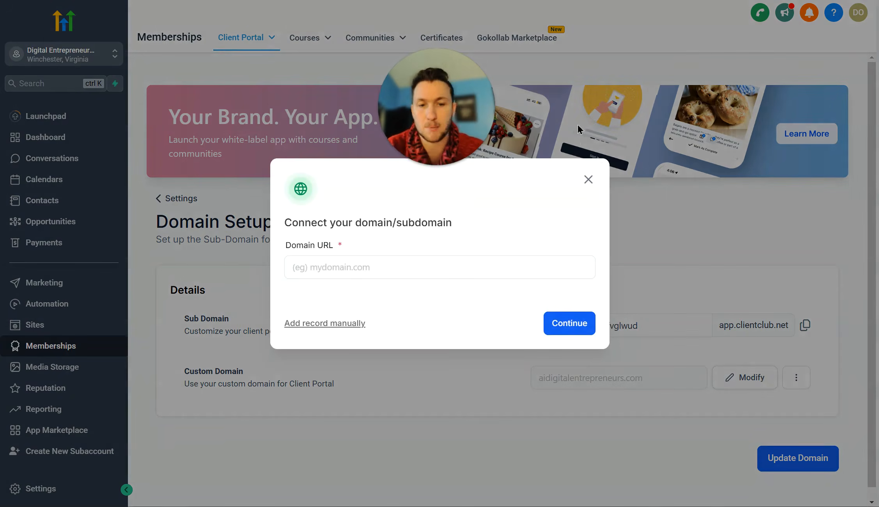
pyautogui.click(587, 180)
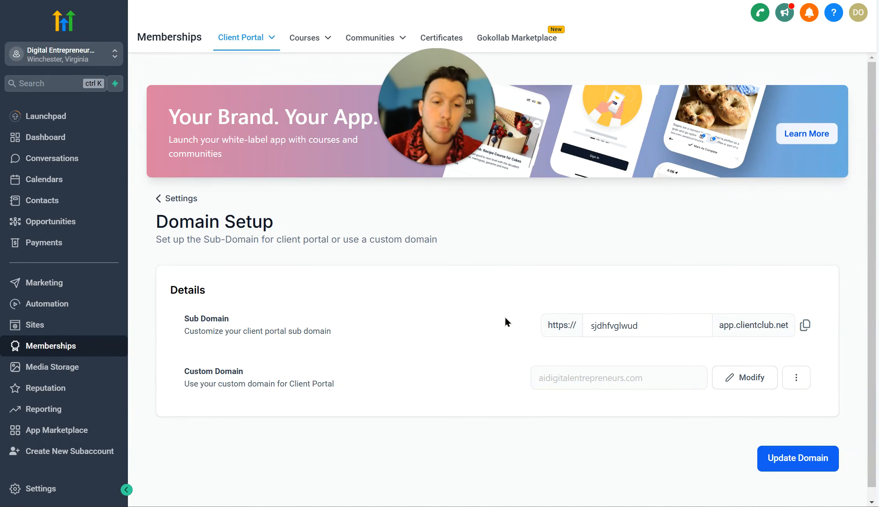
# Save the client portal's domain settings.
pyautogui.click(674, 331)
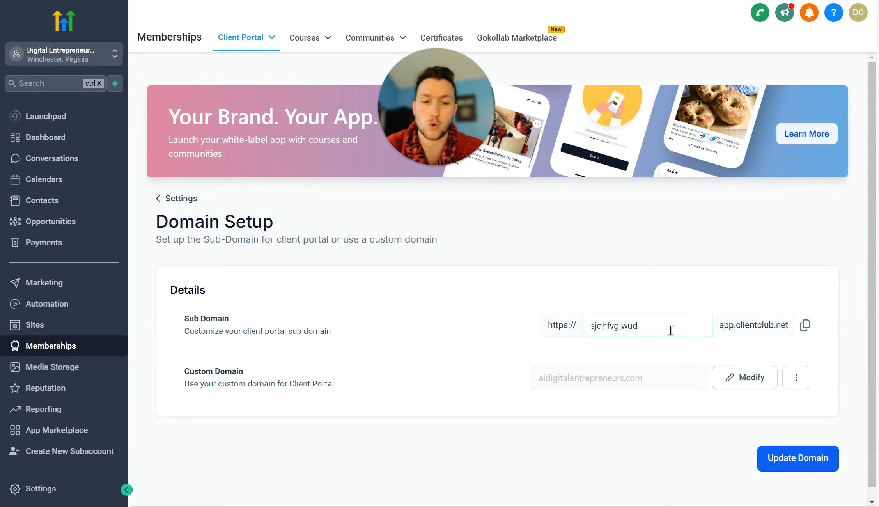
pyautogui.click(855, 335)
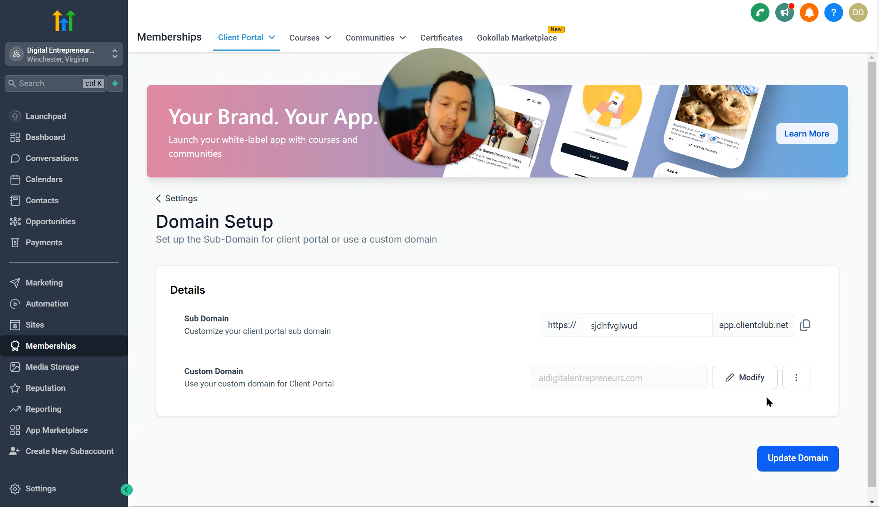
pyautogui.click(814, 461)
# Return to the client portal settings and open the branding page.
pyautogui.moveTo(248, 43)
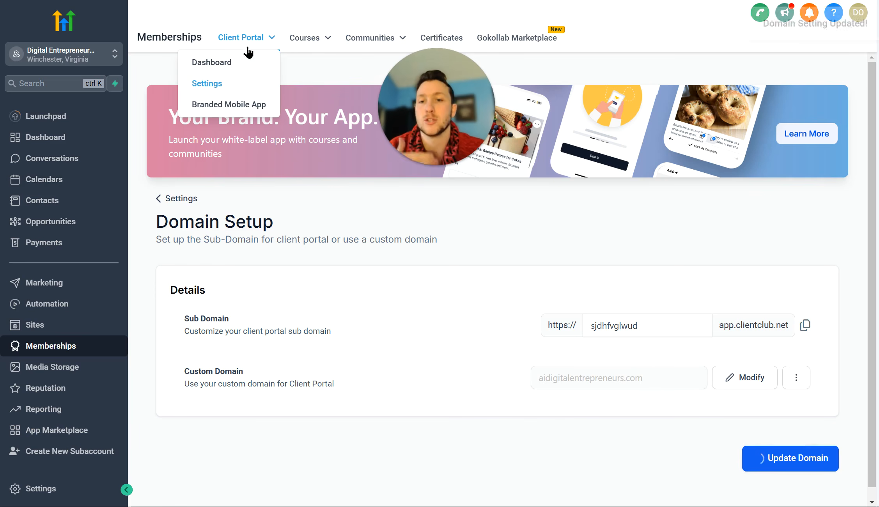
pyautogui.click(242, 86)
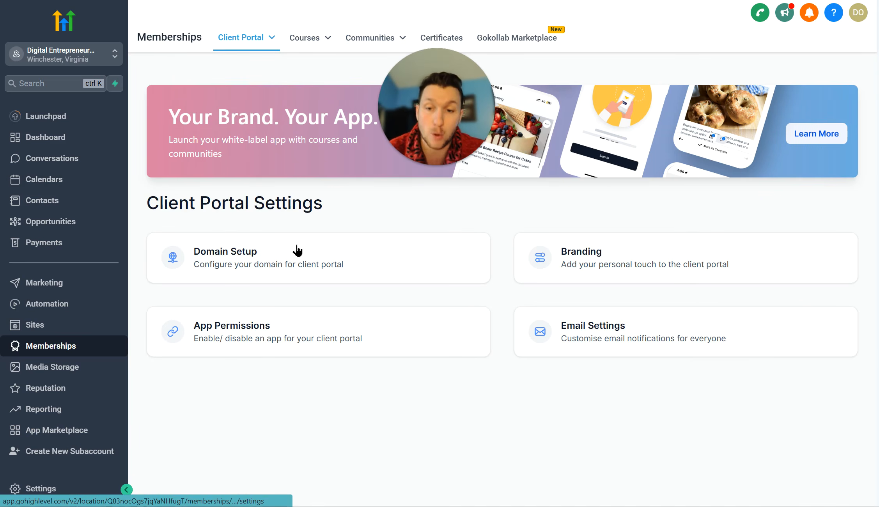
pyautogui.click(569, 267)
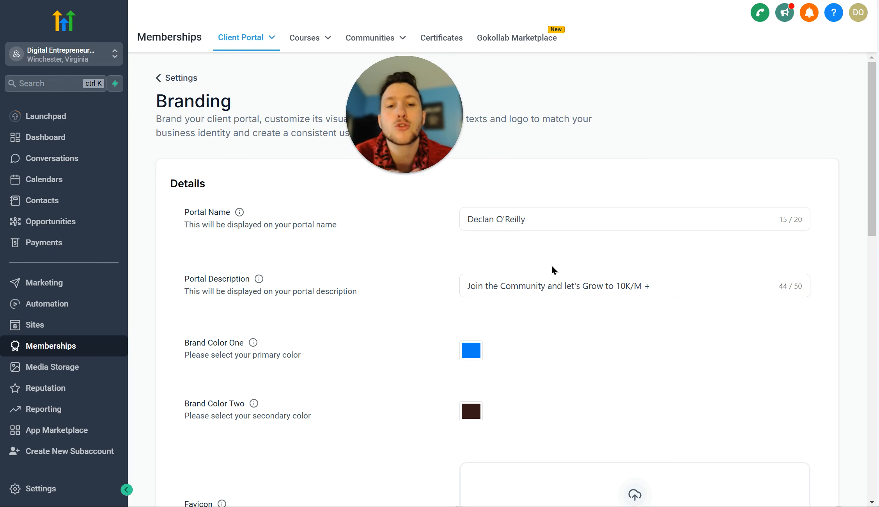
pyautogui.scroll(-10, 553, 265)
pyautogui.scroll(10, 574, 317)
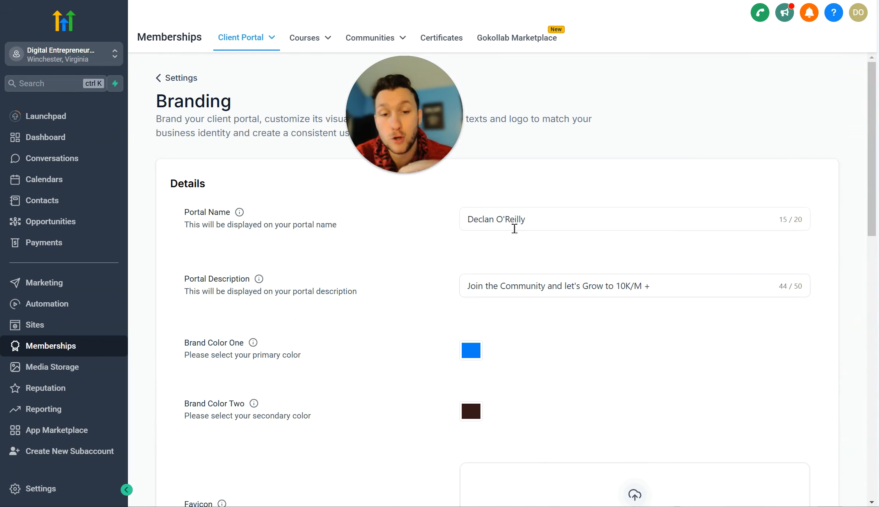
# Review the portal's branding details from name and description to logo and copyright, and expand the advanced options.
pyautogui.click(562, 225)
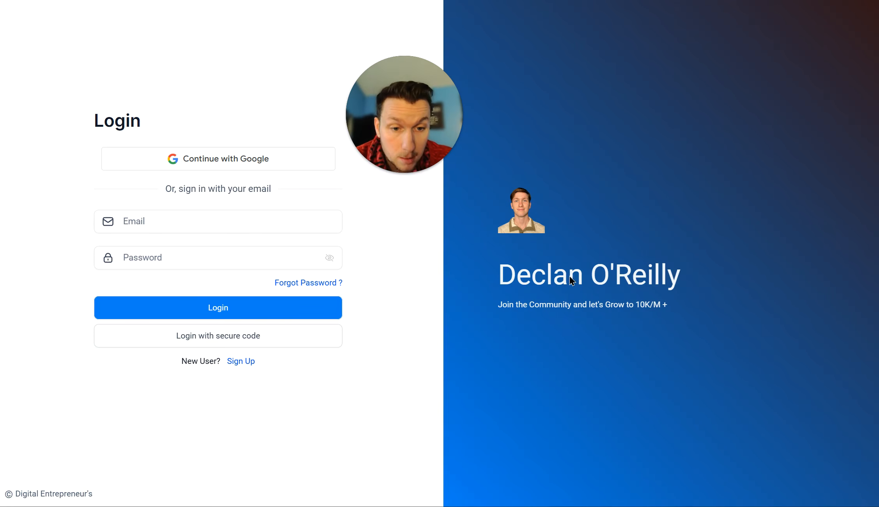
pyautogui.click(474, 290)
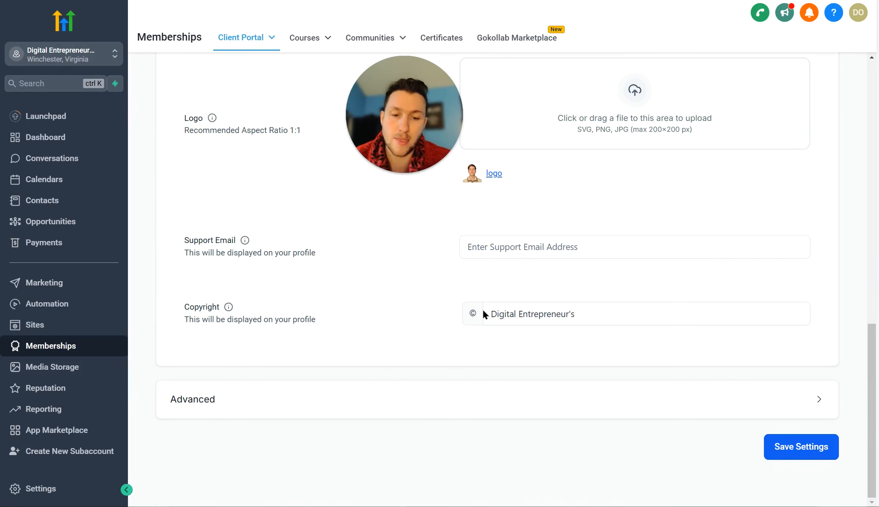
pyautogui.click(396, 406)
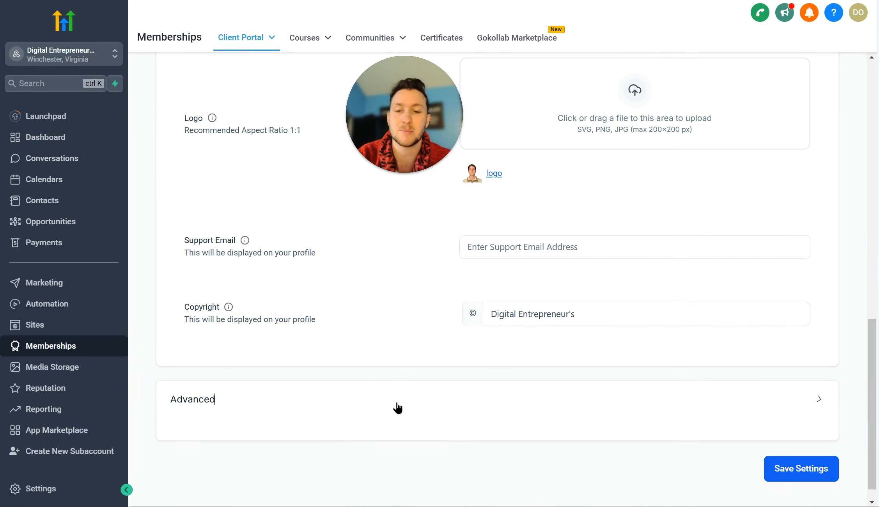
pyautogui.scroll(-7, 515, 432)
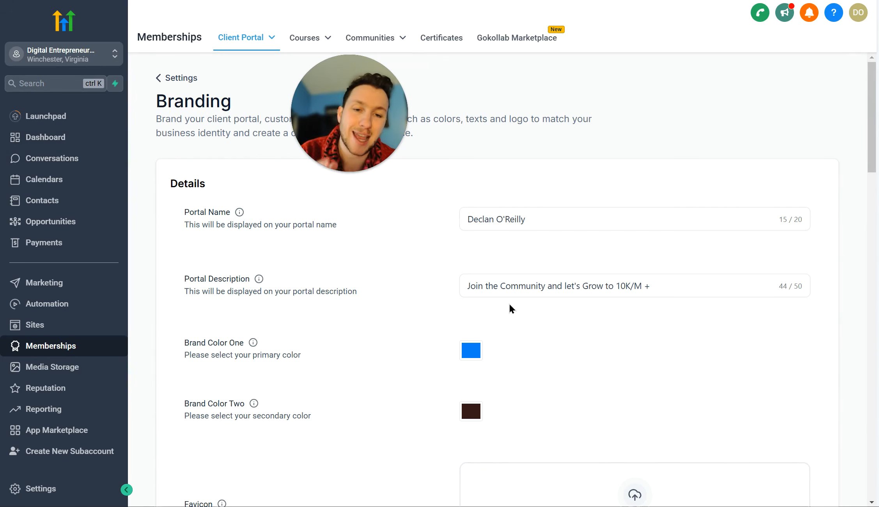
# Examine the portal name and portal description fields on the branding page without editing their text.
pyautogui.click(518, 222)
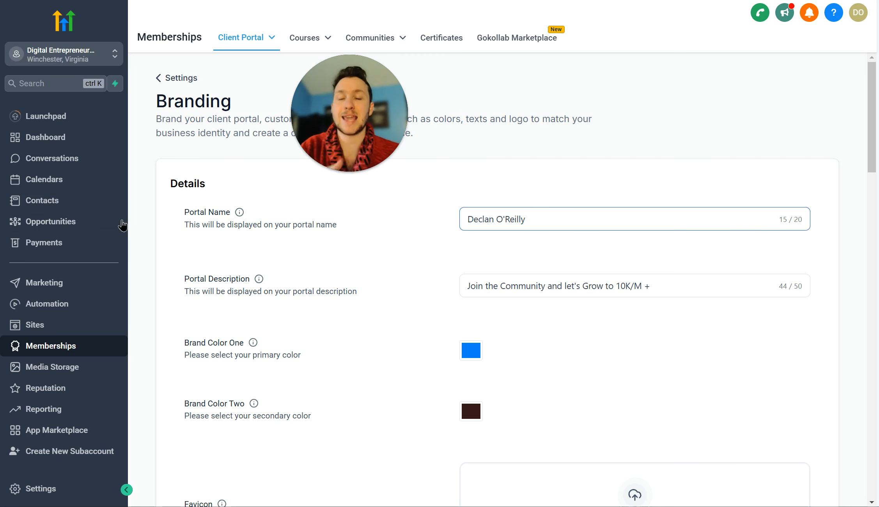
pyautogui.doubleClick(514, 219)
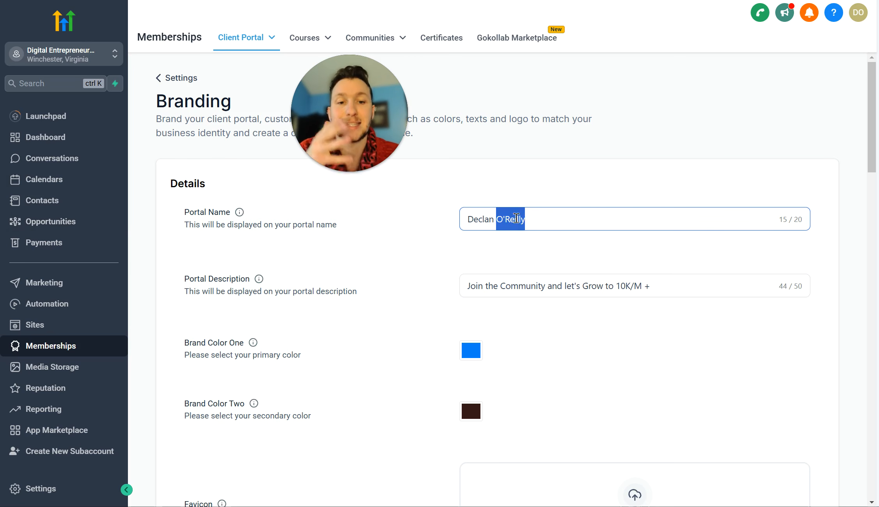
pyautogui.click(515, 219)
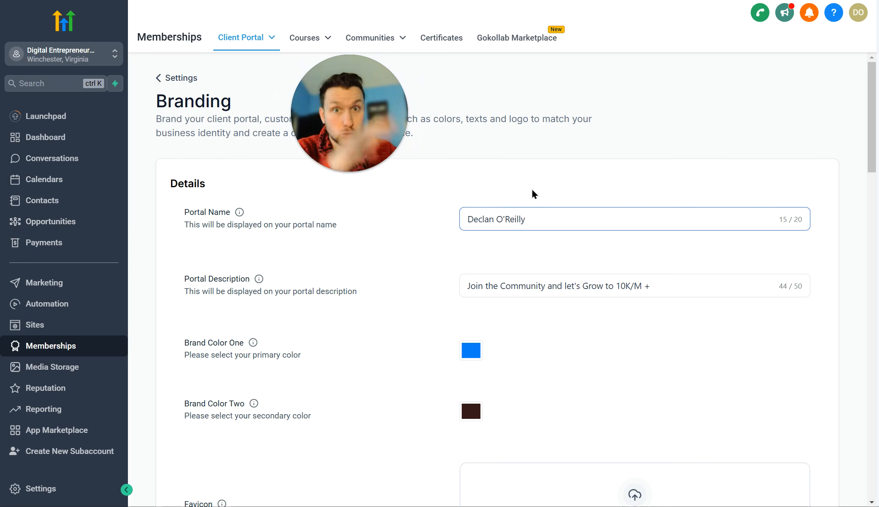
pyautogui.doubleClick(549, 219)
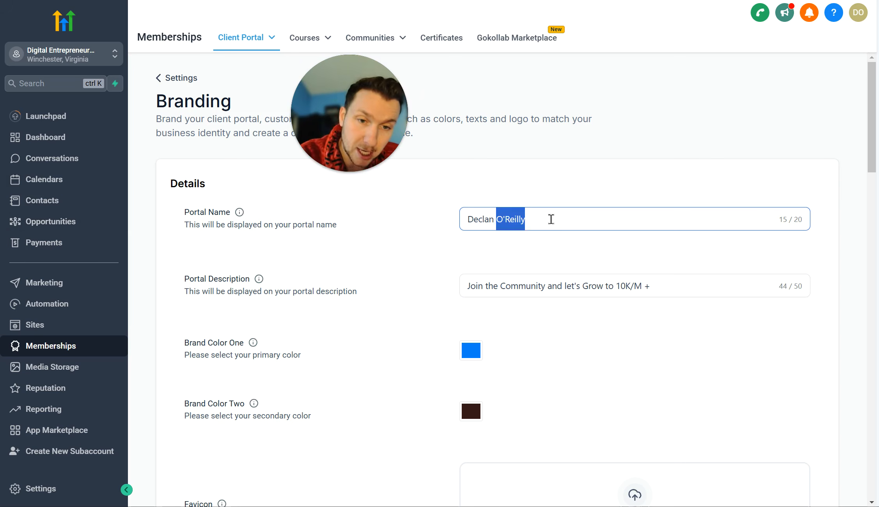
pyautogui.click(551, 219)
pyautogui.scroll(-4, 473, 289)
pyautogui.scroll(4, 481, 285)
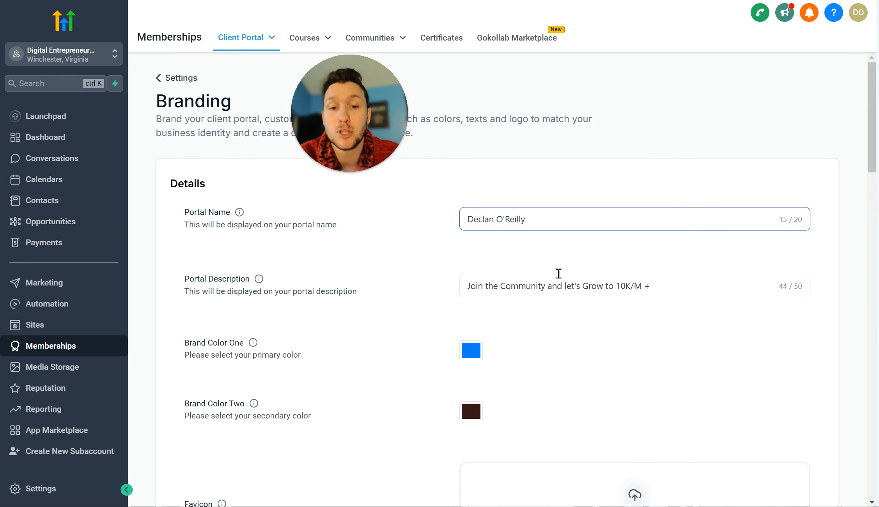
pyautogui.click(565, 283)
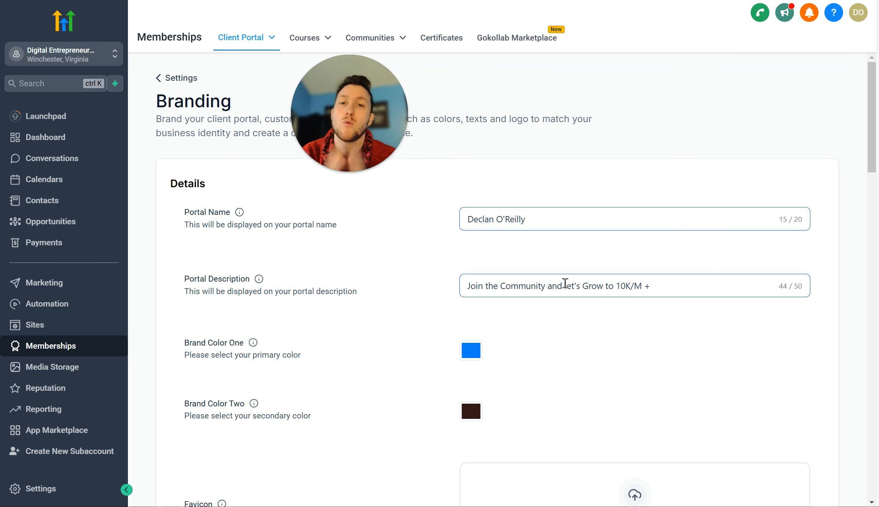
pyautogui.click(564, 284)
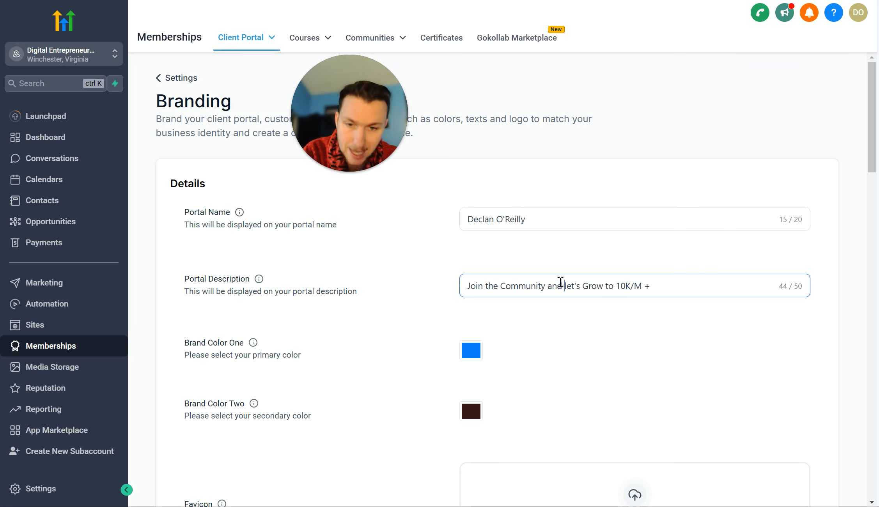
# Examine the brand color settings and the size requirements for the favicon and portal image uploads.
pyautogui.scroll(-4, 494, 281)
pyautogui.scroll(4, 491, 351)
pyautogui.scroll(-7, 490, 390)
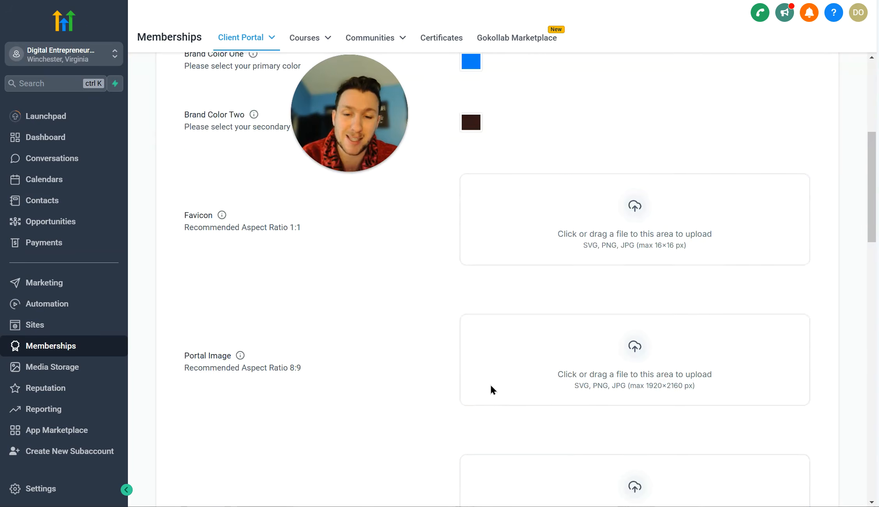
pyautogui.scroll(4, 500, 288)
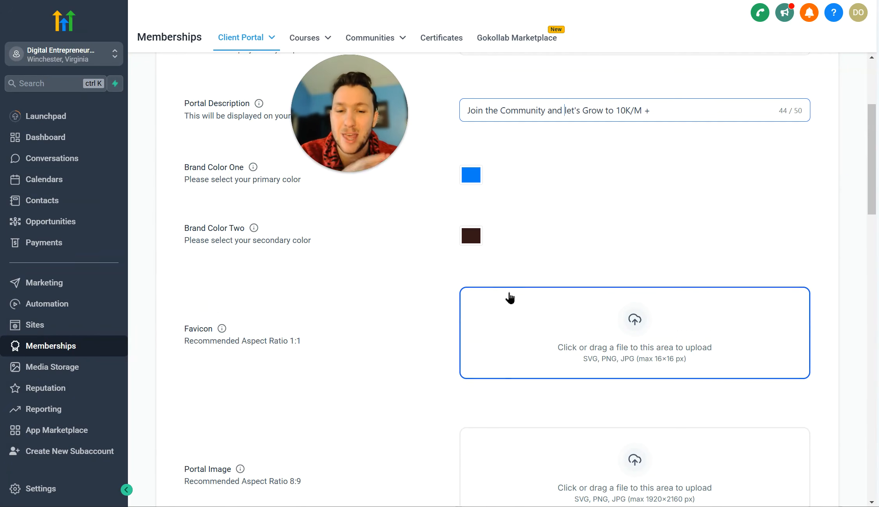
pyautogui.scroll(-2, 492, 333)
pyautogui.scroll(2, 493, 333)
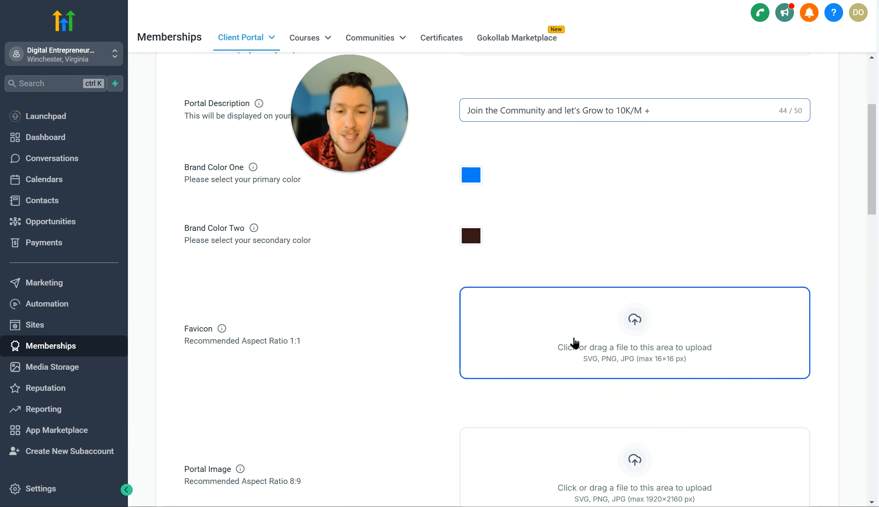
pyautogui.scroll(4, 576, 317)
pyautogui.scroll(-4, 635, 358)
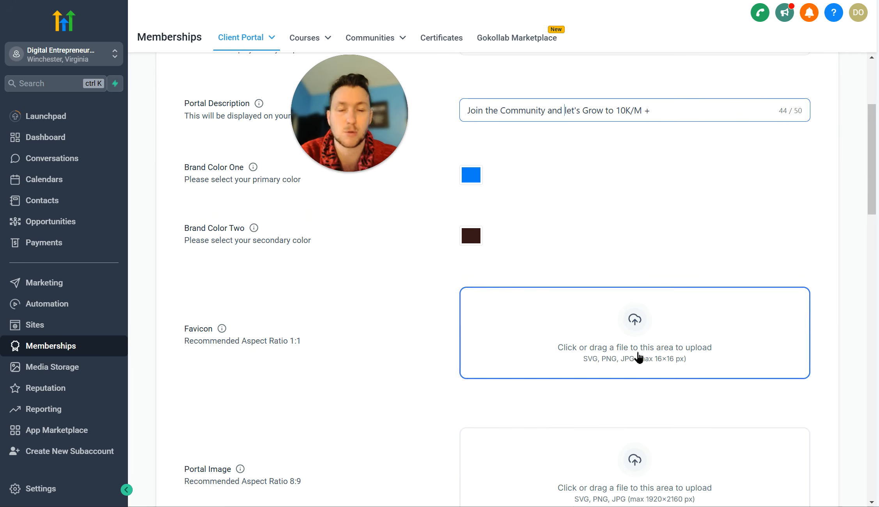
pyautogui.scroll(4, 581, 269)
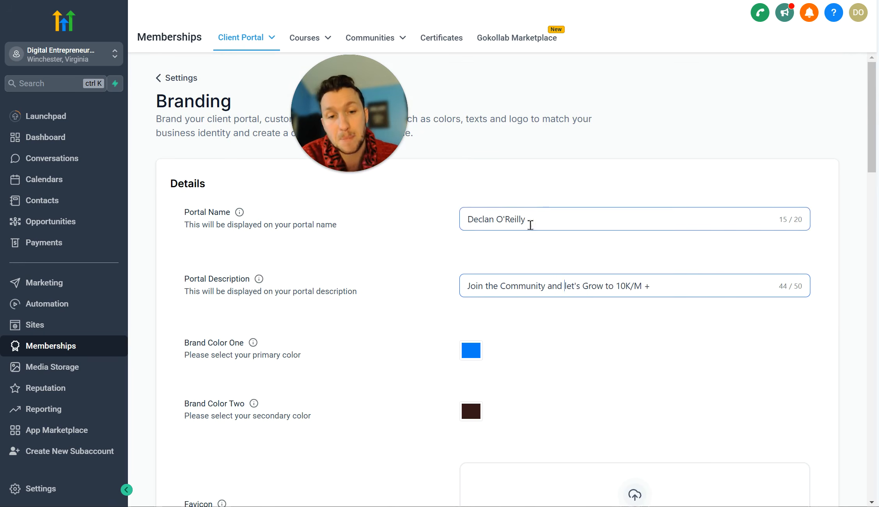
pyautogui.scroll(-4, 539, 296)
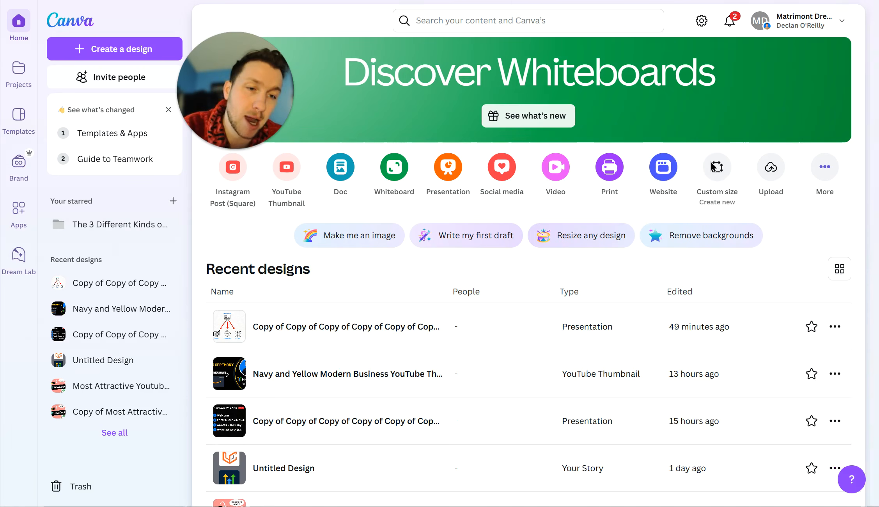
# Switch to Canva and create a new custom-size design 1920 px wide and 2160 px high.
pyautogui.click(711, 163)
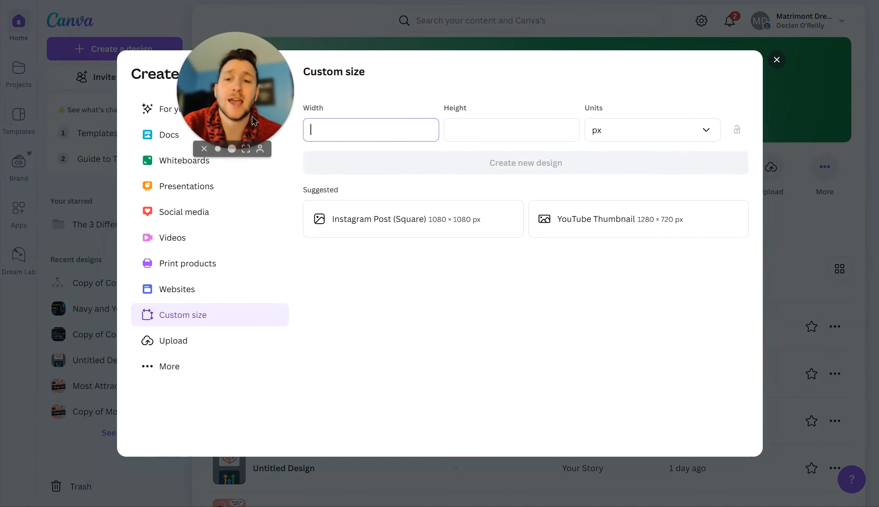
pyautogui.moveTo(254, 120); pyautogui.dragTo(234, 113)
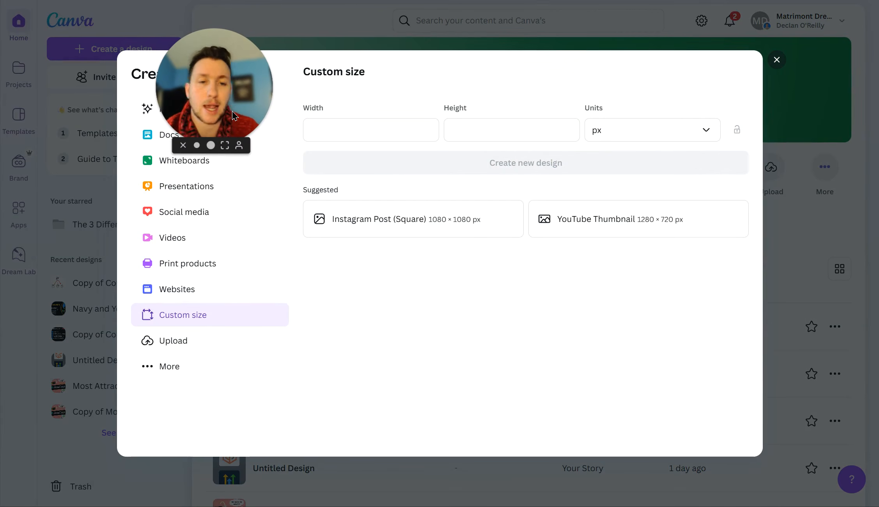
pyautogui.click(345, 125)
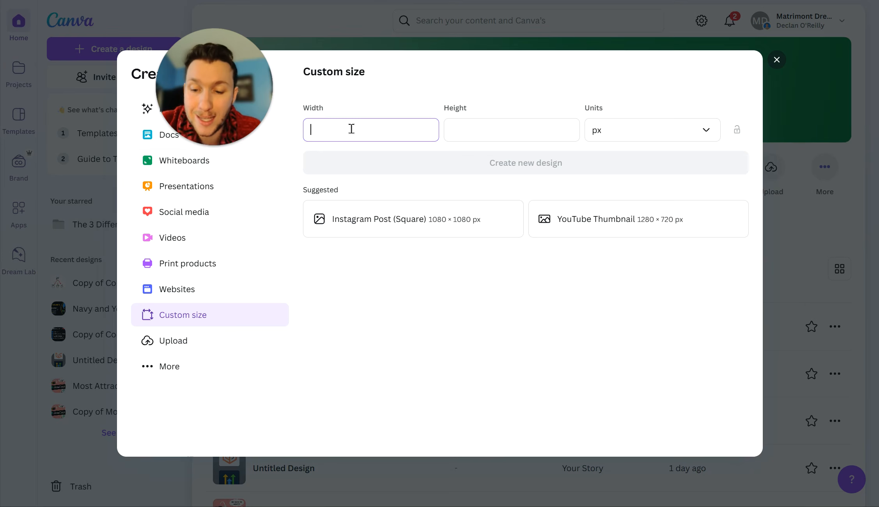
pyautogui.write('1920')
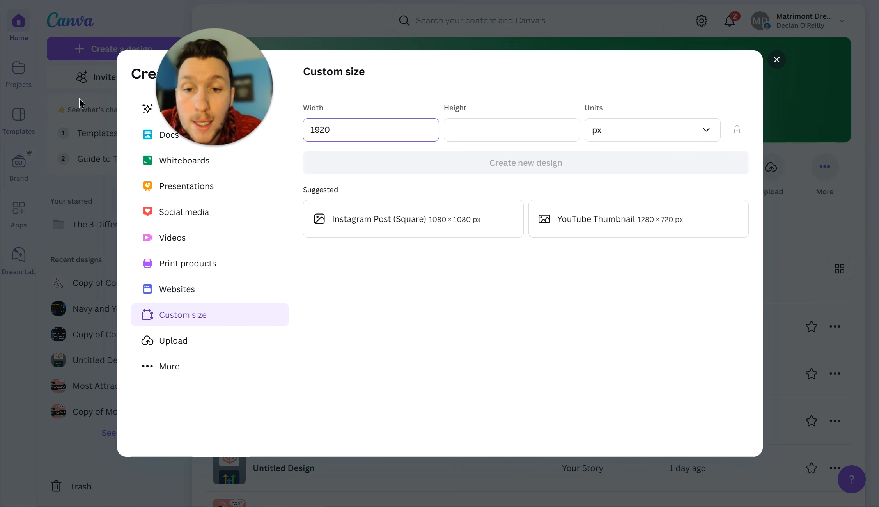
pyautogui.click(453, 132)
pyautogui.write('2')
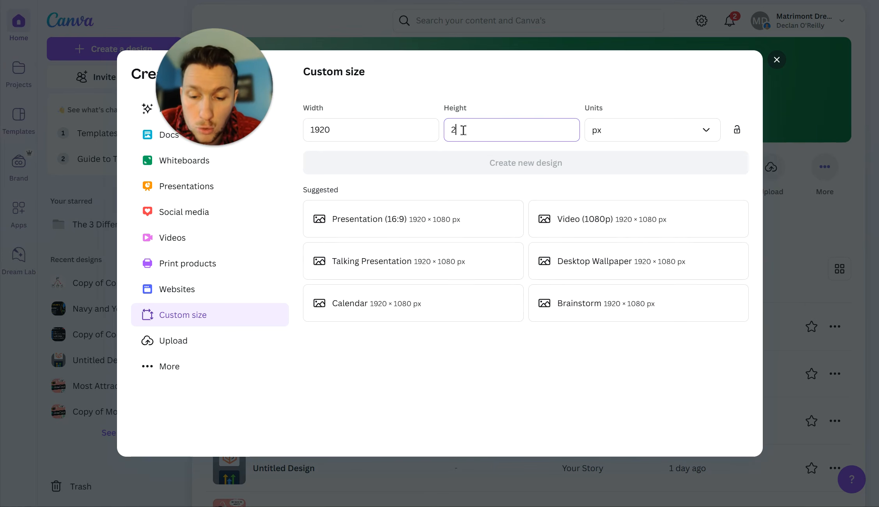
pyautogui.write('160')
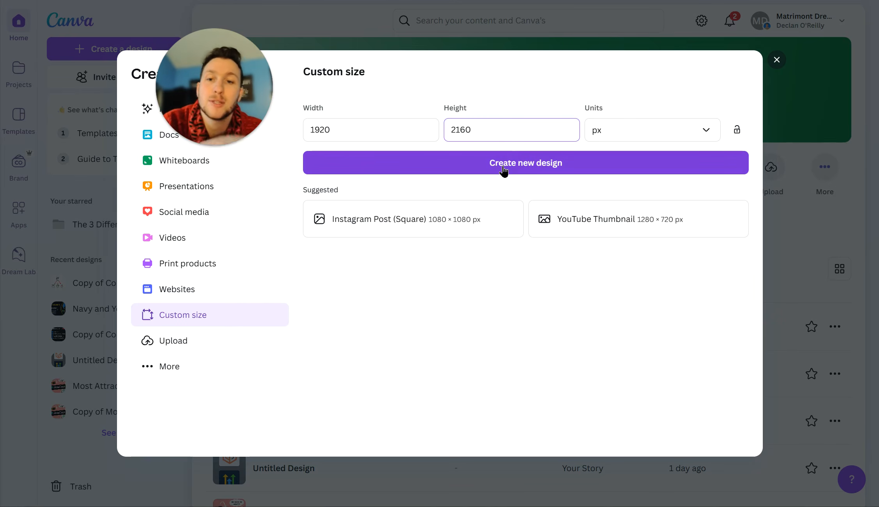
pyautogui.click(503, 168)
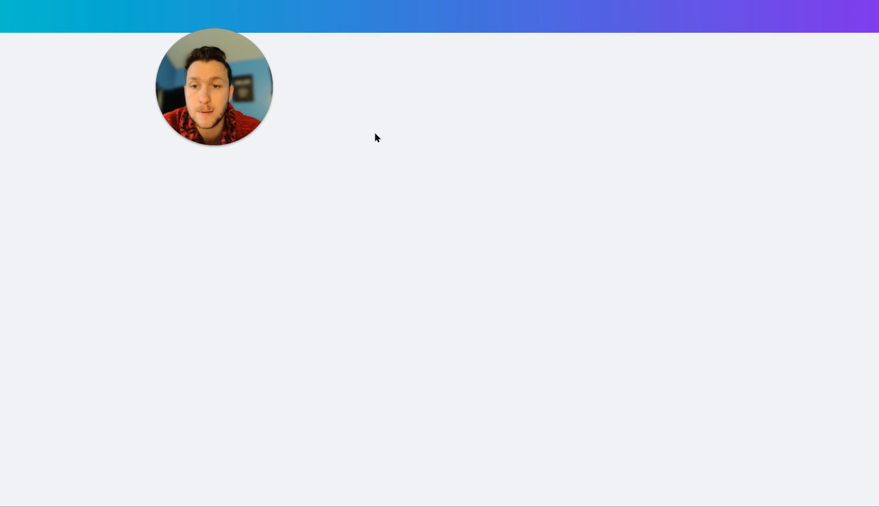
# Search the design elements for "marketing".
pyautogui.moveTo(229, 96); pyautogui.dragTo(677, 133)
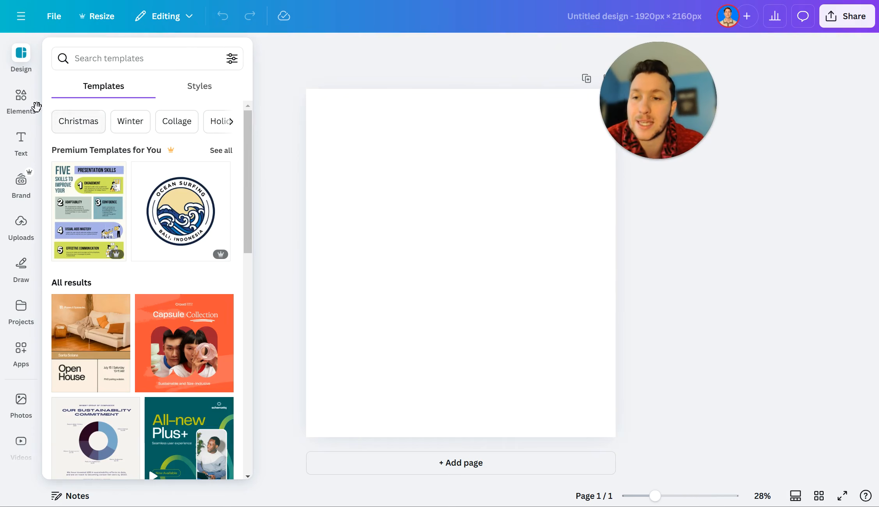
pyautogui.click(24, 103)
pyautogui.click(167, 53)
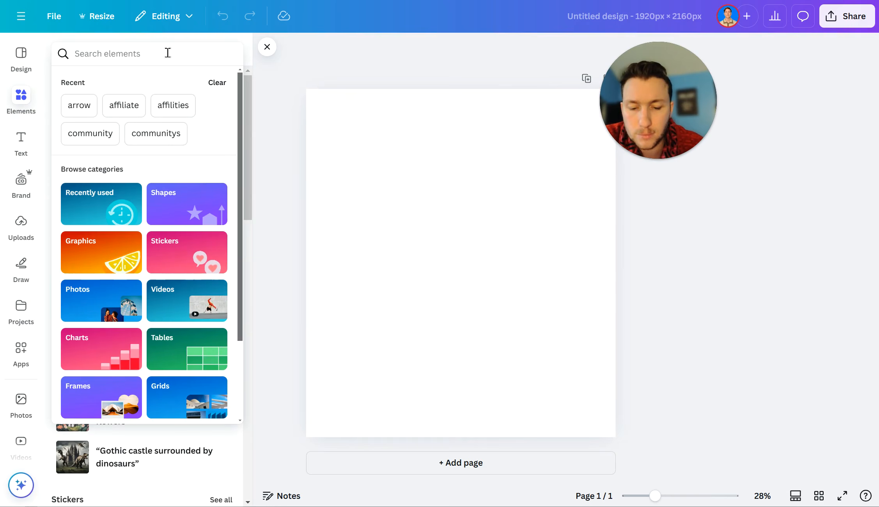
pyautogui.write('marketing')
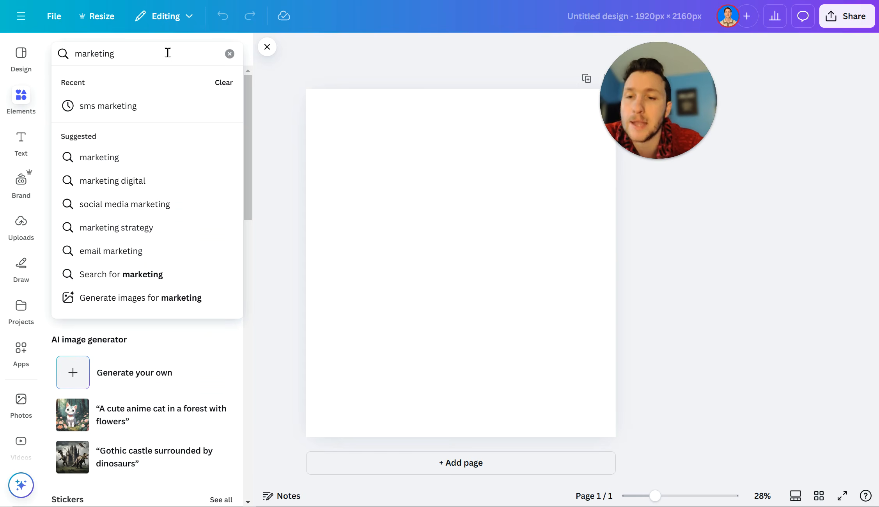
pyautogui.write('\\')
pyautogui.press('Return')
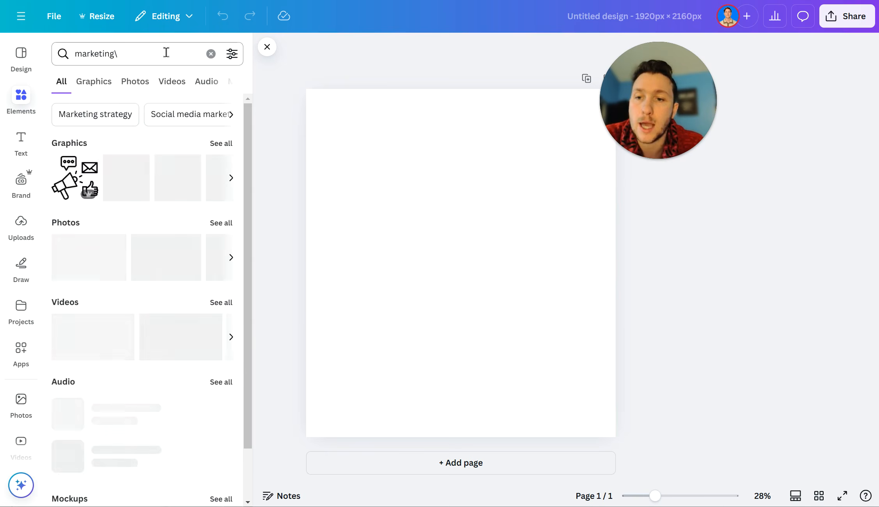
pyautogui.click(166, 53)
pyautogui.press('BackSpace')
pyautogui.press('Return')
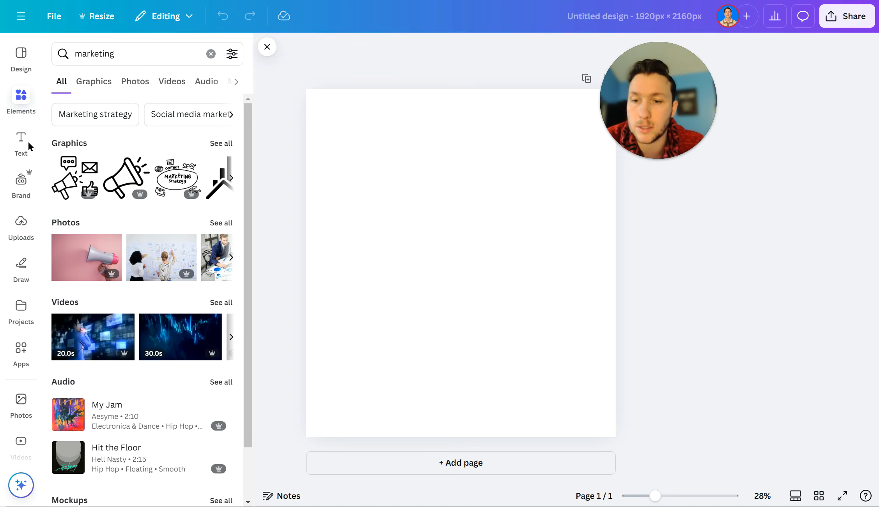
# Add the photo of a hand moving black chess pawns from the marketing photo results to the page.
pyautogui.click(82, 178)
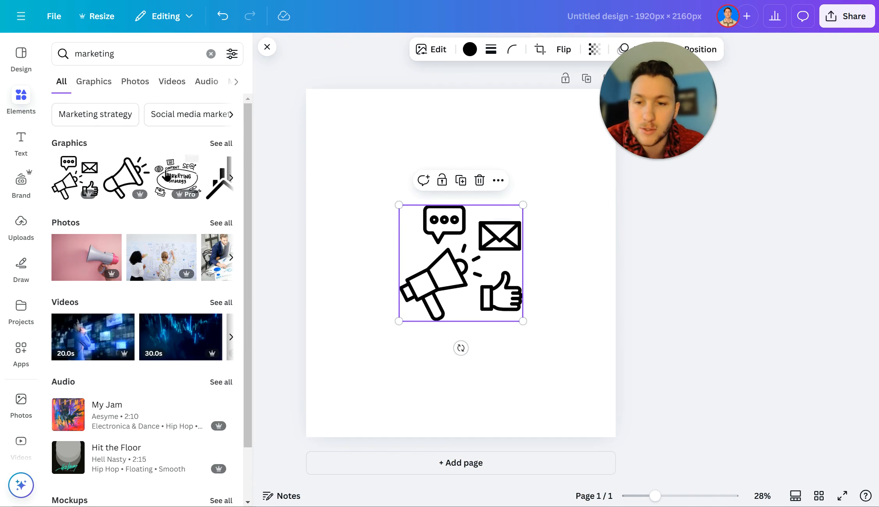
pyautogui.press('Delete')
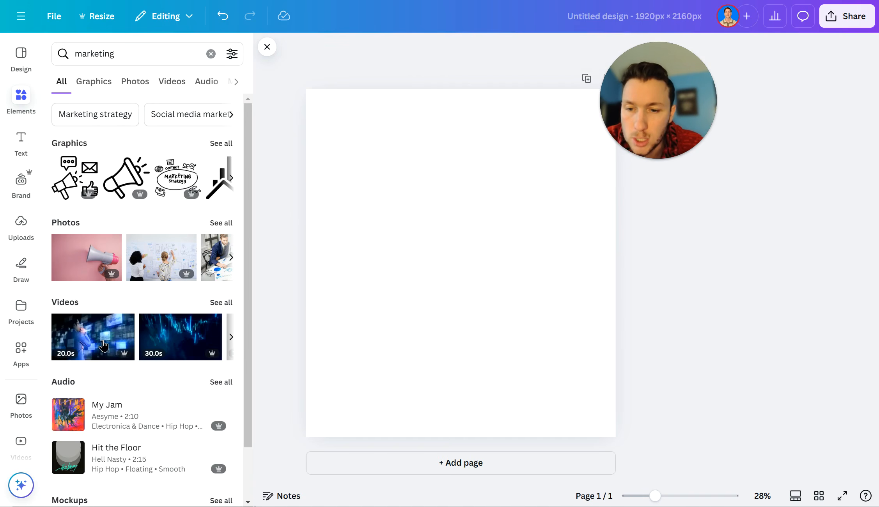
pyautogui.click(102, 84)
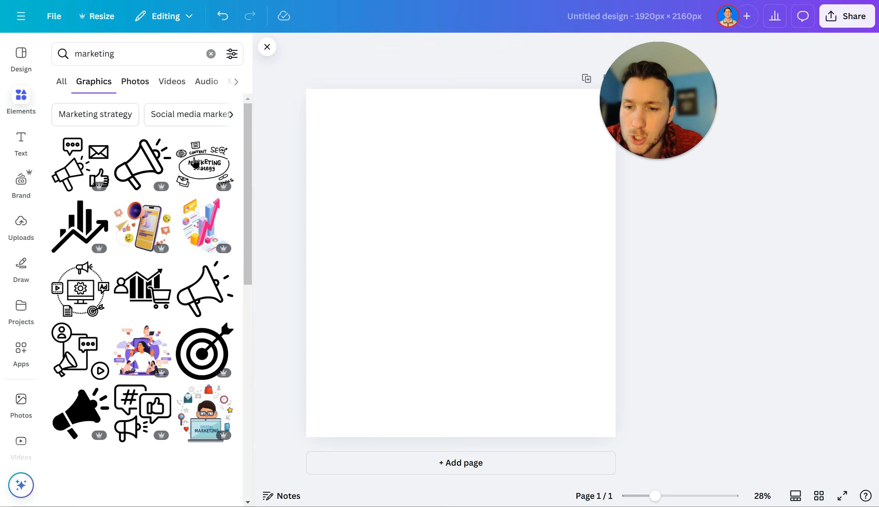
pyautogui.click(129, 84)
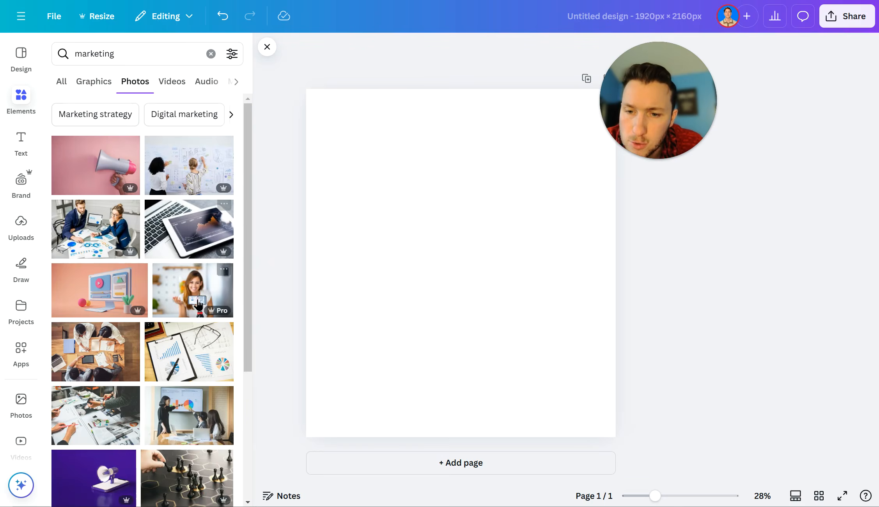
pyautogui.scroll(-5, 198, 304)
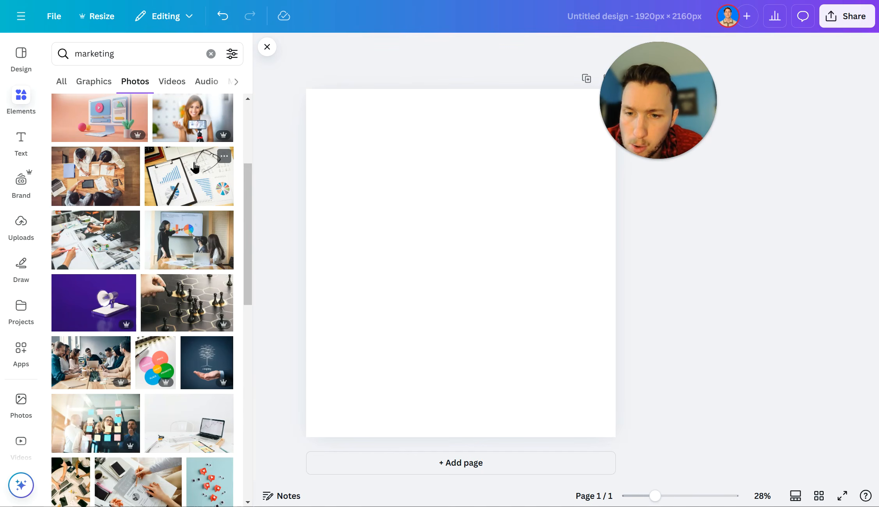
pyautogui.click(223, 283)
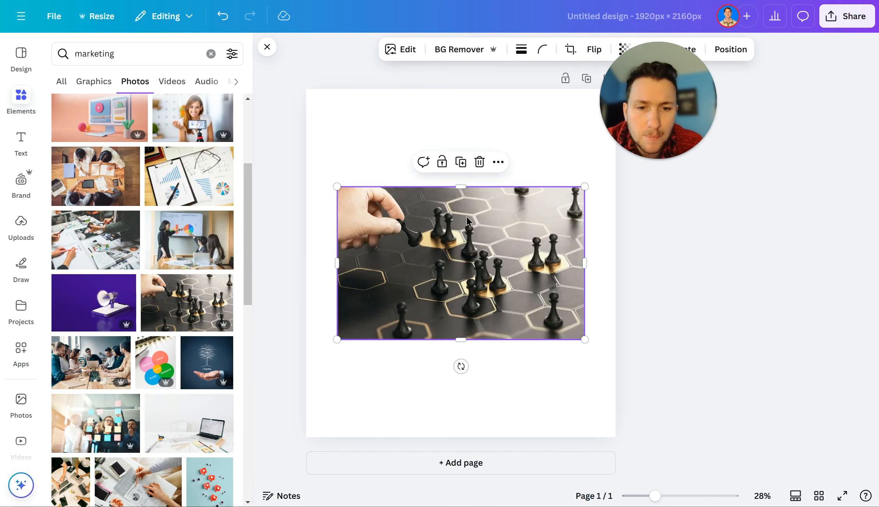
# Set the chess photo's transparency to 43.
pyautogui.rightClick(478, 216)
pyautogui.click(550, 438)
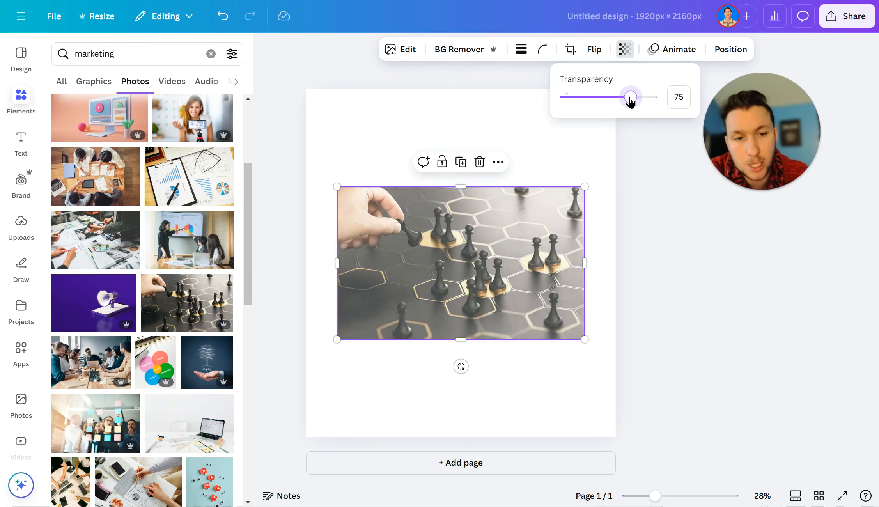
pyautogui.moveTo(632, 98); pyautogui.dragTo(602, 98)
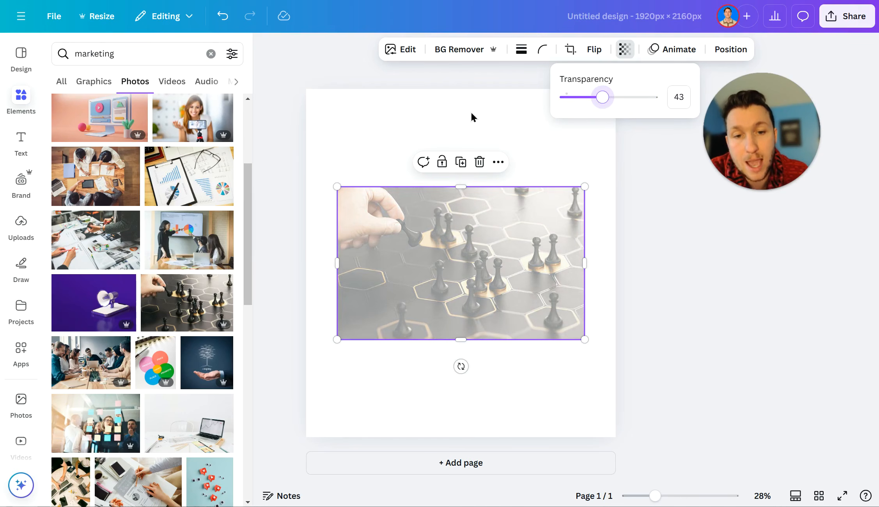
# Set the page background to black and move the chess photo into the page's upper-left corner.
pyautogui.click(452, 113)
pyautogui.click(497, 49)
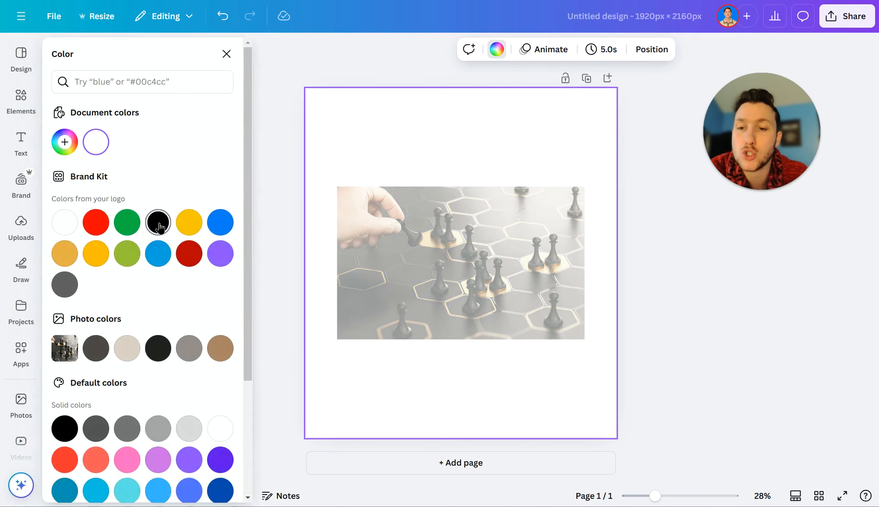
pyautogui.click(158, 222)
pyautogui.moveTo(421, 145); pyautogui.dragTo(421, 151)
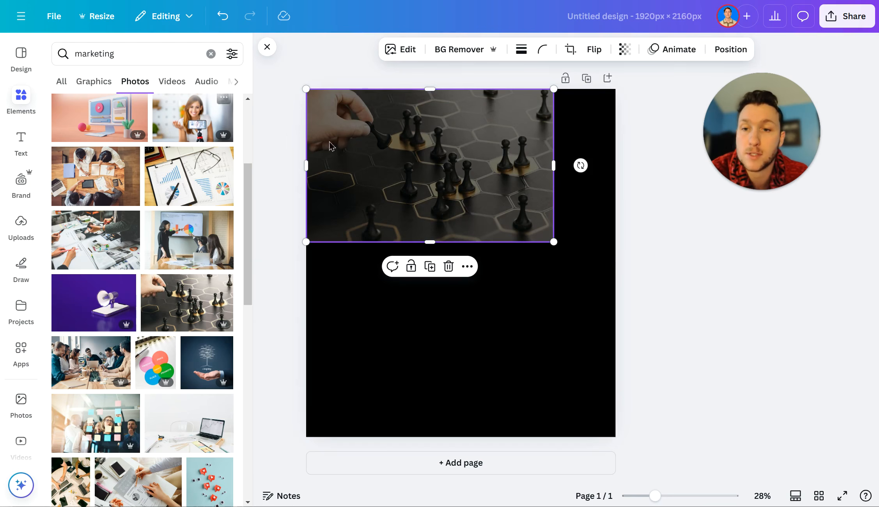
# Try a white page background behind the chess photo and return the background to black.
pyautogui.click(415, 299)
pyautogui.click(497, 49)
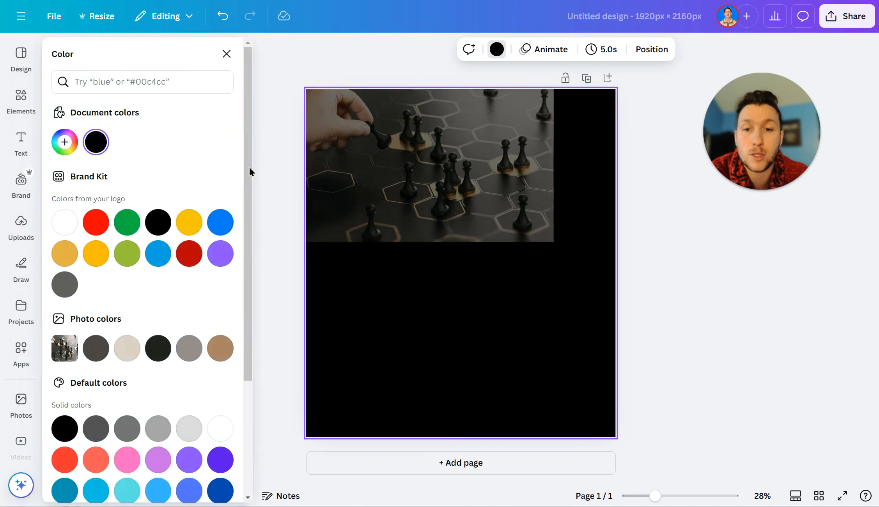
pyautogui.click(72, 228)
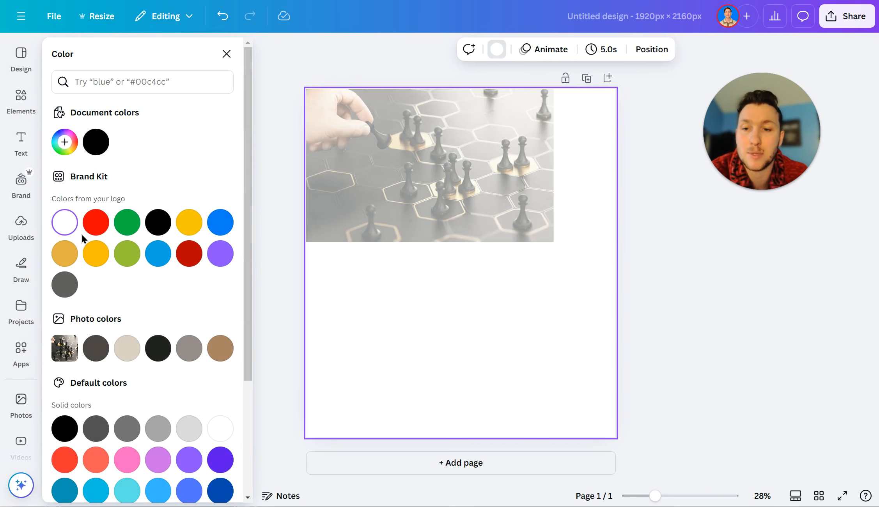
pyautogui.click(158, 222)
# Make the chess photo the page's background so that it fills the whole page.
pyautogui.click(444, 185)
pyautogui.rightClick(487, 190)
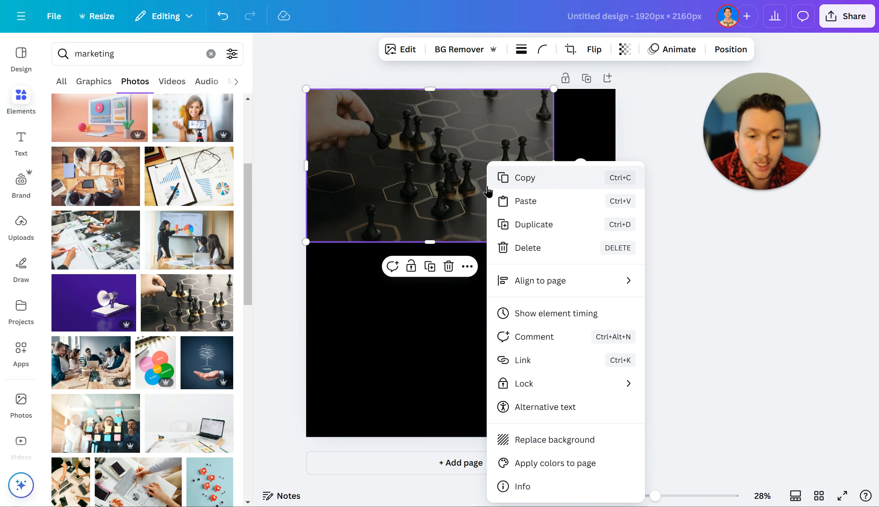
pyautogui.click(585, 438)
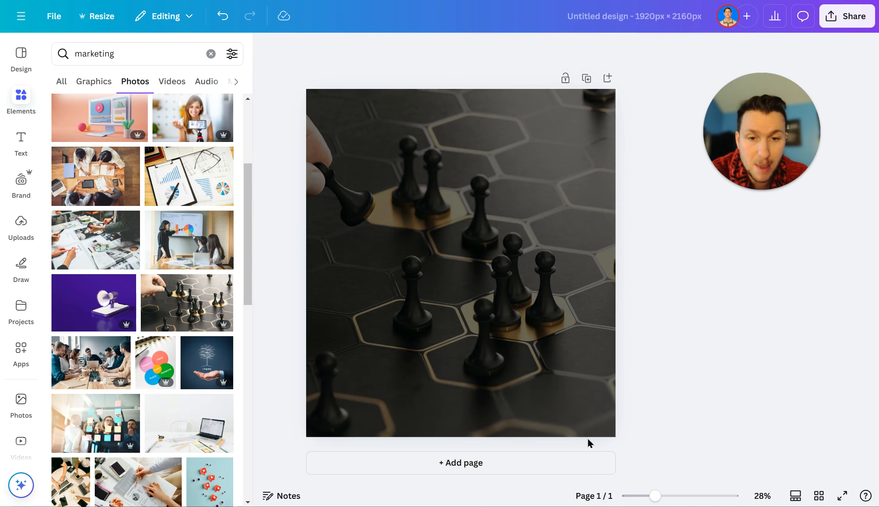
# Set the background chess photo's transparency to 27.
pyautogui.click(449, 241)
pyautogui.click(615, 50)
pyautogui.moveTo(590, 98)
pyautogui.mouseDown()
pyautogui.moveTo(616, 98)
pyautogui.moveTo(578, 98)
pyautogui.mouseUp()
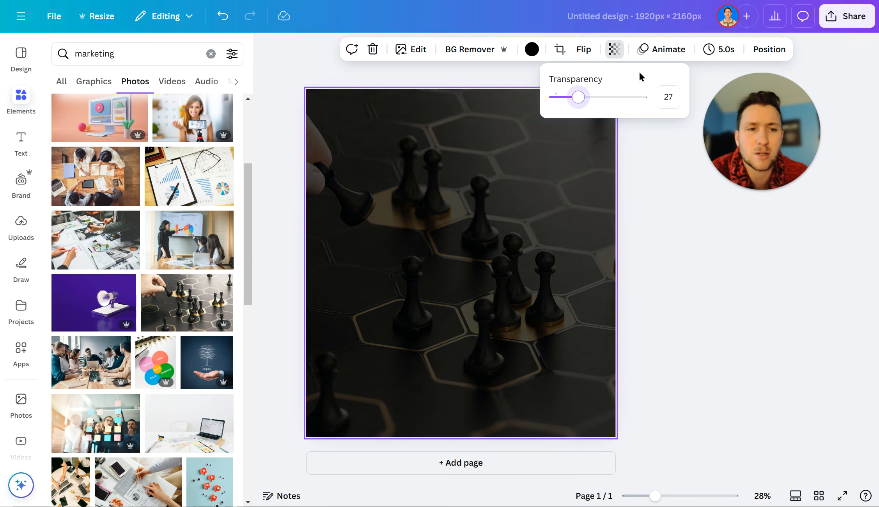
# Download the finished design and upload "Add a heading (93).png" as the Portal Image on HighLevel's client portal branding page.
pyautogui.click(843, 16)
pyautogui.click(668, 253)
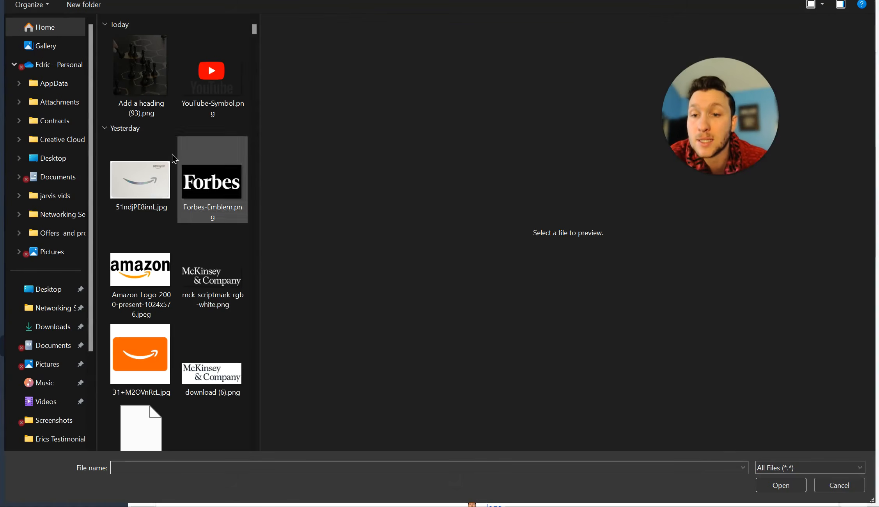
pyautogui.click(134, 97)
pyautogui.doubleClick(133, 98)
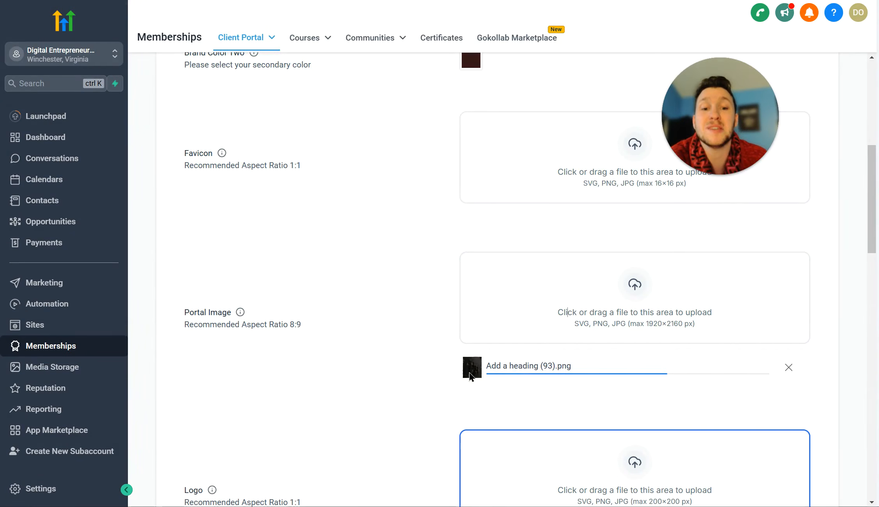
# Save the client portal's branding settings with the new portal image.
pyautogui.scroll(-15, 452, 370)
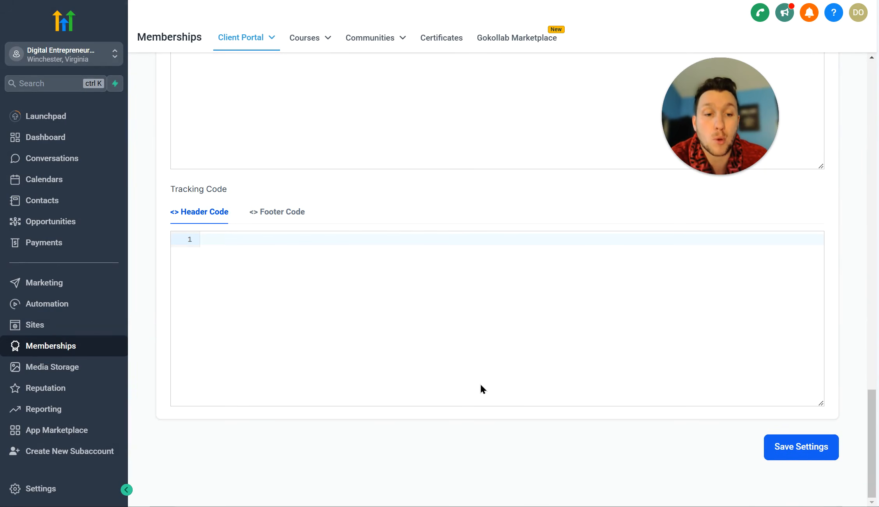
pyautogui.click(770, 447)
pyautogui.scroll(10, 682, 427)
pyautogui.scroll(-10, 681, 429)
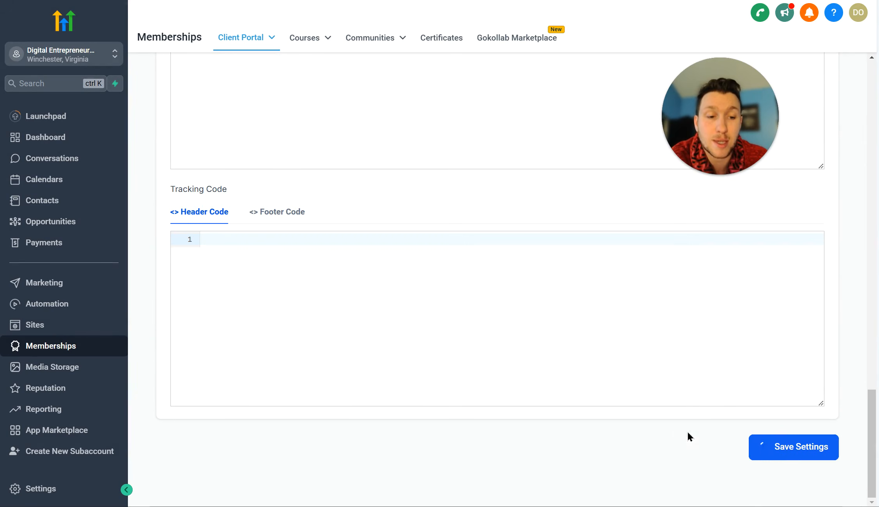
pyautogui.click(790, 453)
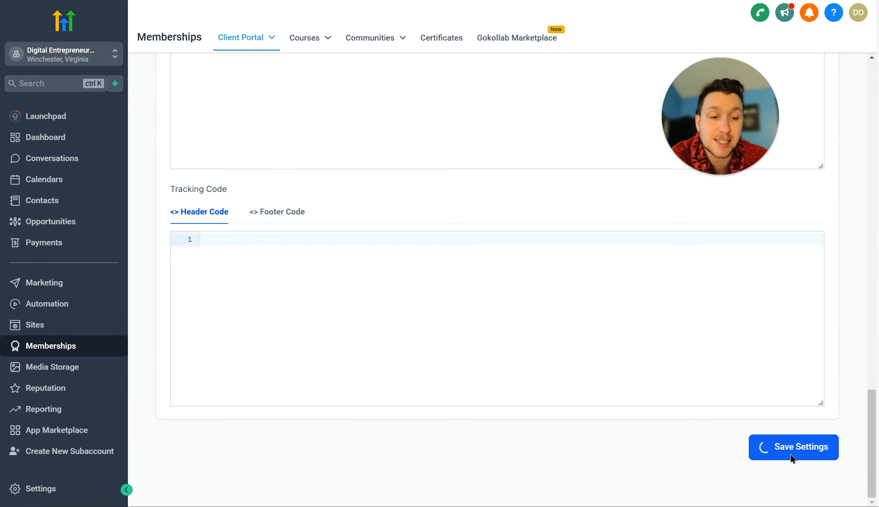
pyautogui.click(770, 446)
pyautogui.scroll(12, 577, 401)
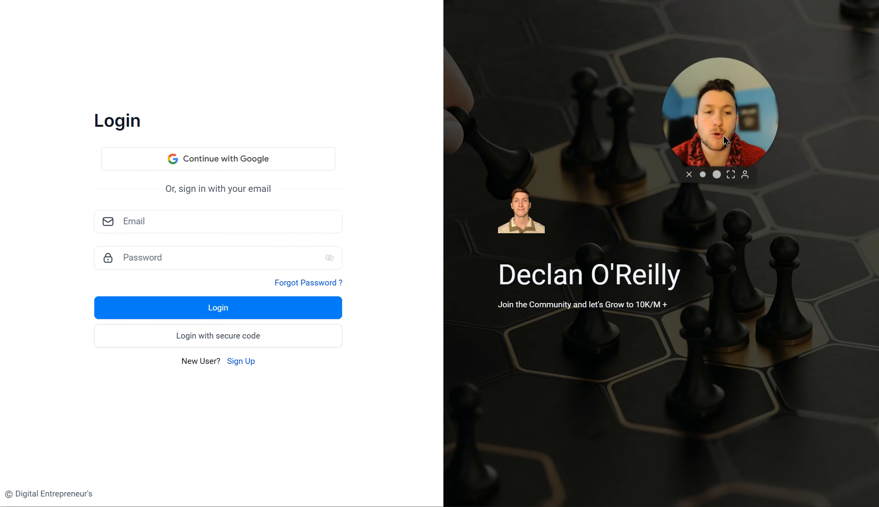
# Review the branding page's details, logo, support email, copyright and advanced tracking code settings.
pyautogui.moveTo(729, 167); pyautogui.dragTo(341, 166)
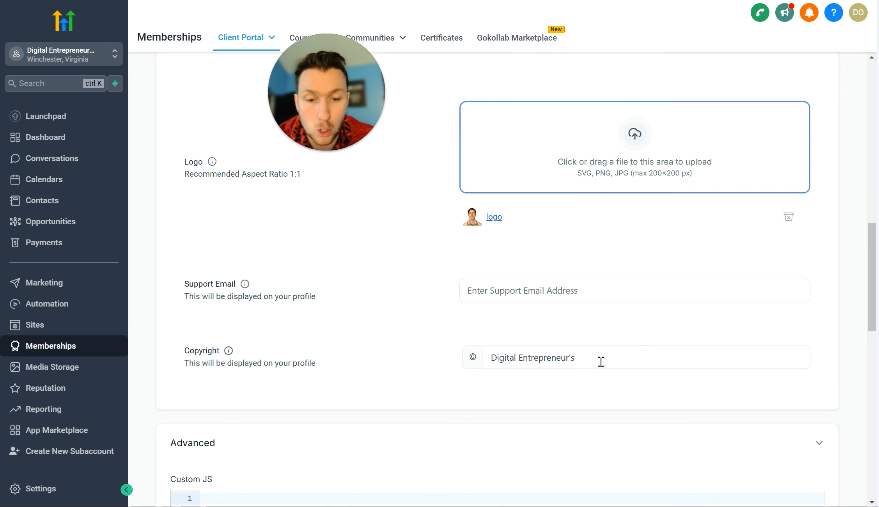
pyautogui.scroll(-4, 601, 361)
pyautogui.click(600, 361)
pyautogui.click(603, 378)
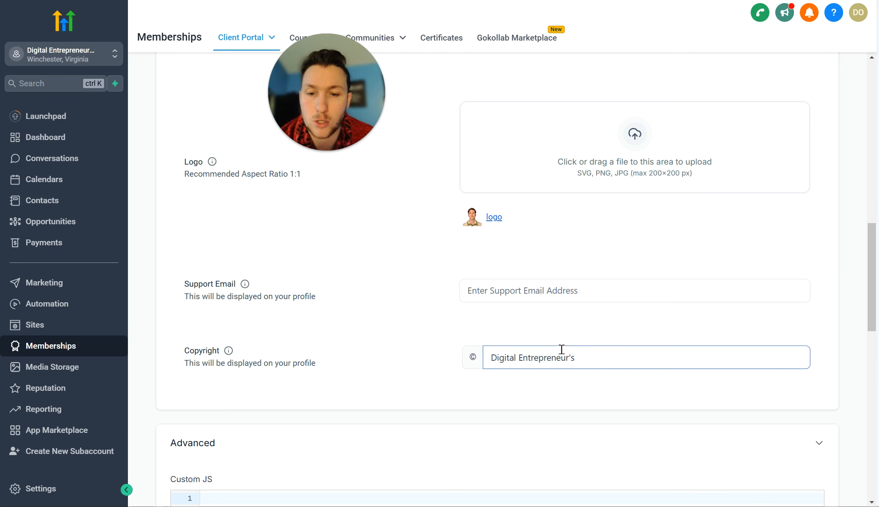
pyautogui.scroll(12, 633, 363)
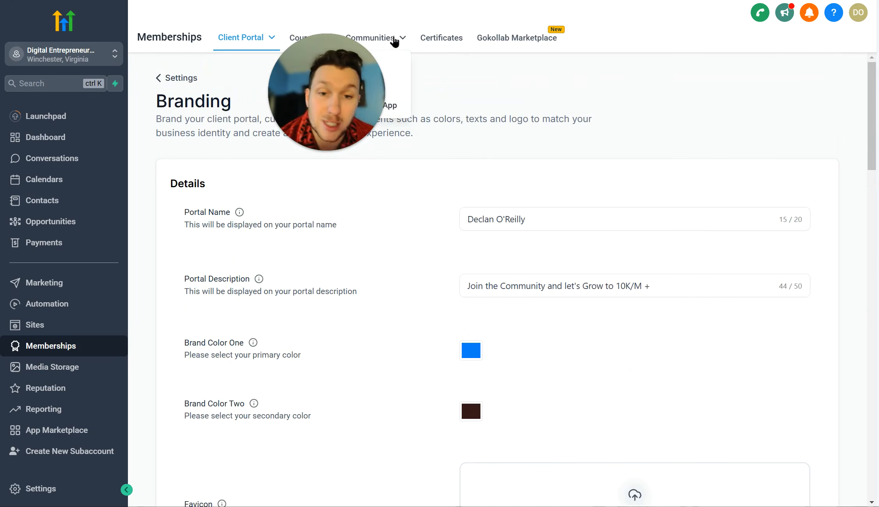
pyautogui.scroll(-4, 472, 200)
pyautogui.scroll(4, 541, 205)
pyautogui.scroll(-10, 546, 215)
pyautogui.scroll(-6, 554, 234)
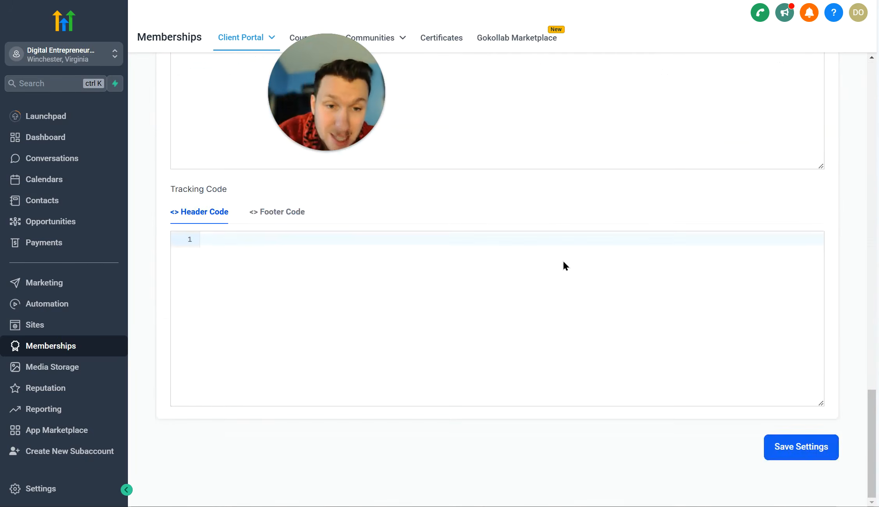
pyautogui.scroll(10, 565, 269)
pyautogui.scroll(-10, 570, 281)
pyautogui.scroll(-2, 565, 287)
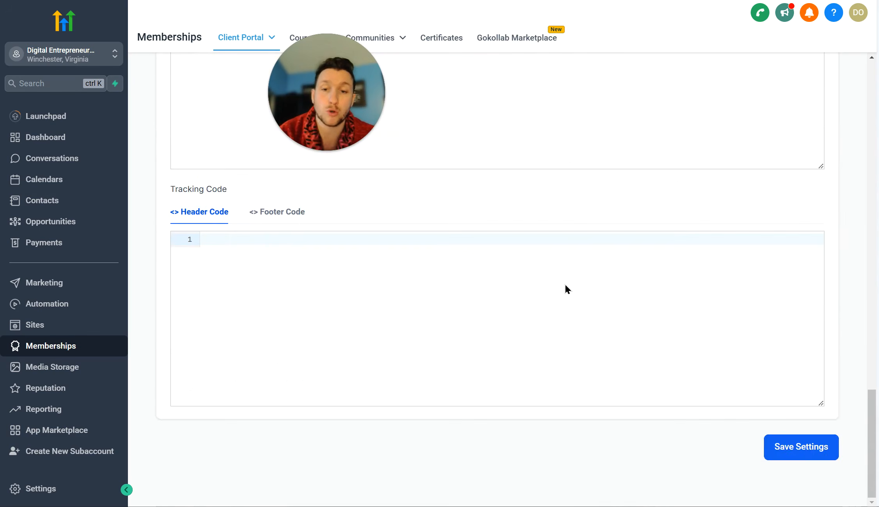
pyautogui.scroll(4, 554, 284)
pyautogui.scroll(8, 449, 277)
pyautogui.scroll(4, 473, 291)
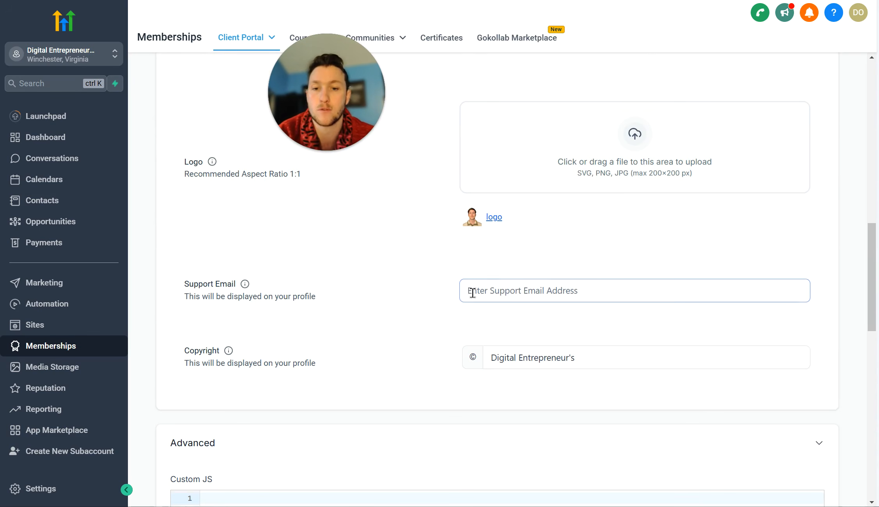
# Collapse the Advanced section of the branding page and save the branding settings.
pyautogui.click(820, 444)
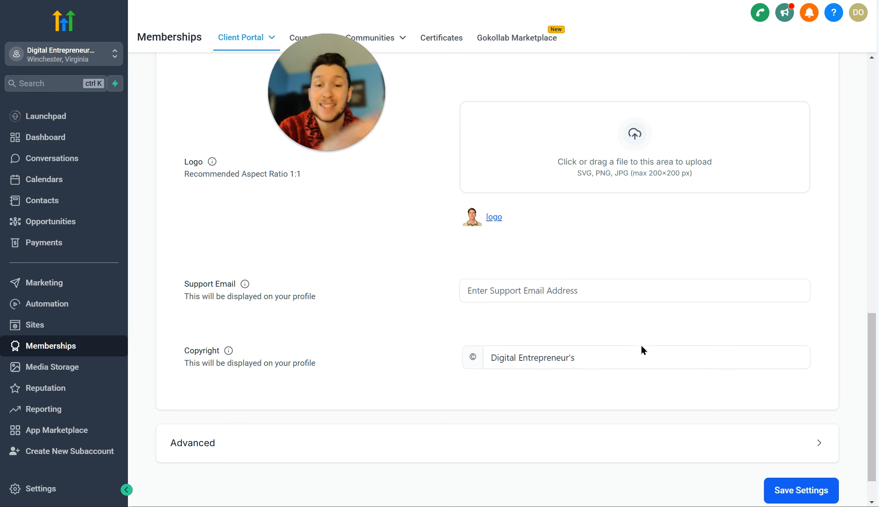
pyautogui.scroll(4, 420, 252)
pyautogui.scroll(-5, 387, 269)
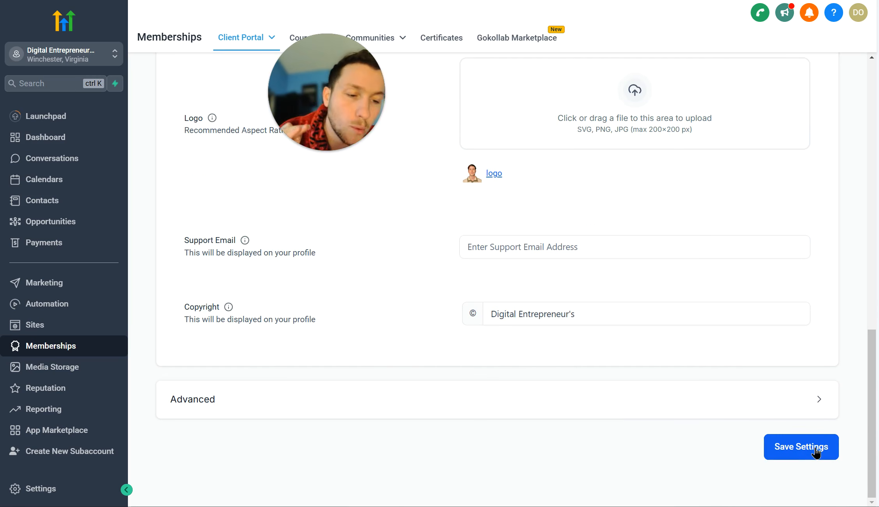
pyautogui.click(815, 453)
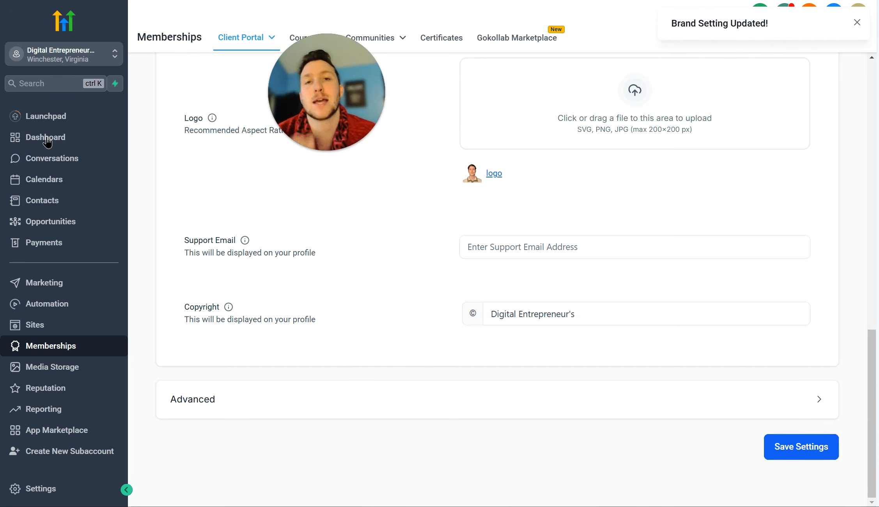
# Return to the Client Portal Settings overview and open App Permissions.
pyautogui.scroll(10, 168, 156)
pyautogui.click(169, 80)
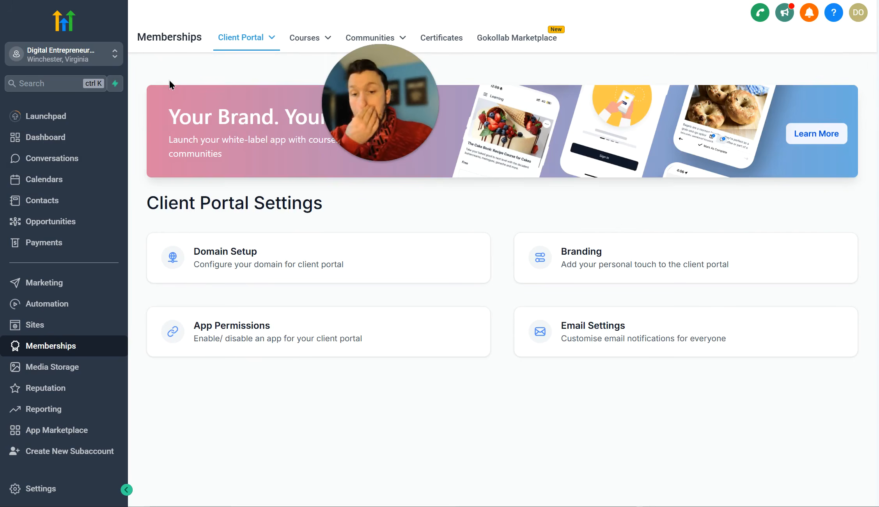
pyautogui.click(306, 353)
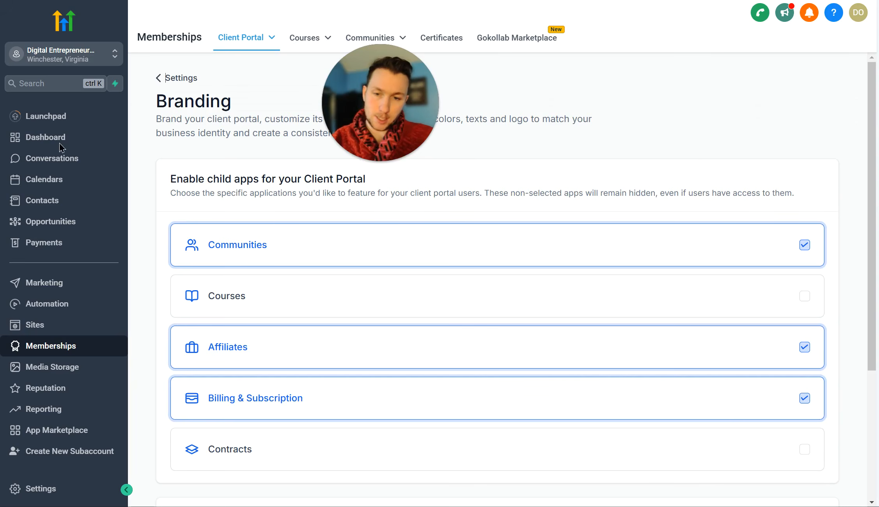
# Examine the child app permissions, the default landing page section and the community portal's app launcher.
pyautogui.scroll(-5, 210, 257)
pyautogui.scroll(5, 330, 277)
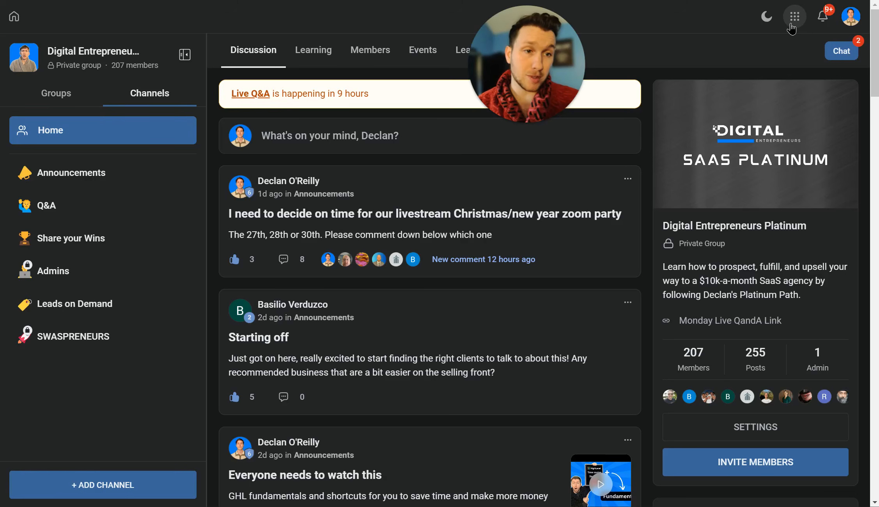
pyautogui.click(794, 18)
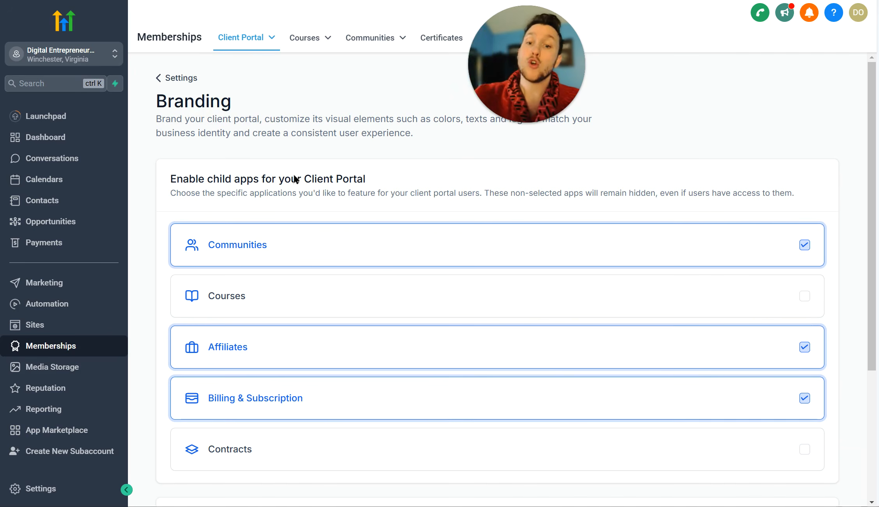
pyautogui.scroll(-5, 379, 277)
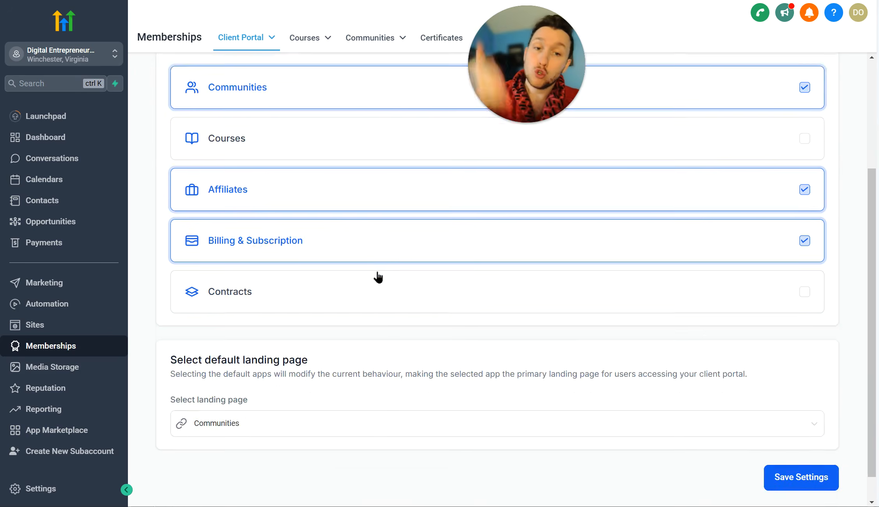
pyautogui.scroll(5, 379, 245)
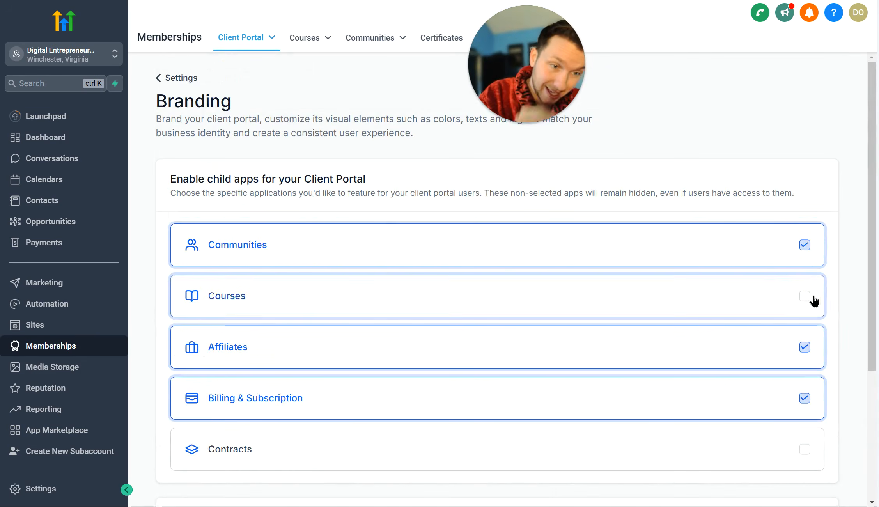
pyautogui.scroll(-4, 776, 289)
pyautogui.scroll(4, 745, 270)
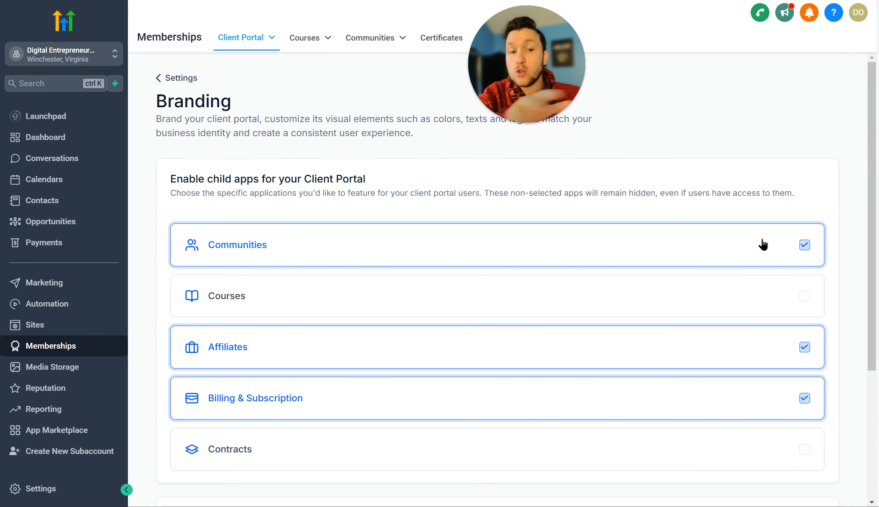
pyautogui.scroll(-4, 679, 215)
pyautogui.scroll(4, 676, 228)
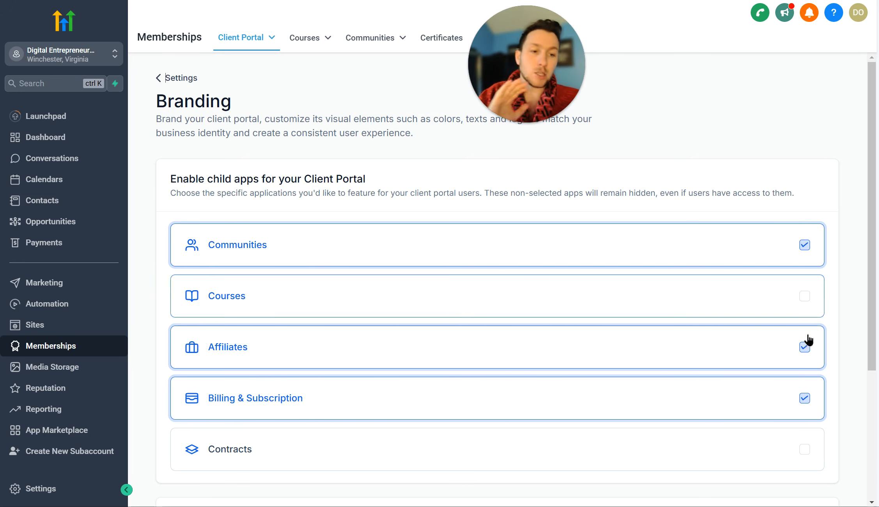
# Disable the Affiliates child app and enable it again.
pyautogui.click(804, 349)
pyautogui.click(806, 345)
pyautogui.scroll(-4, 809, 351)
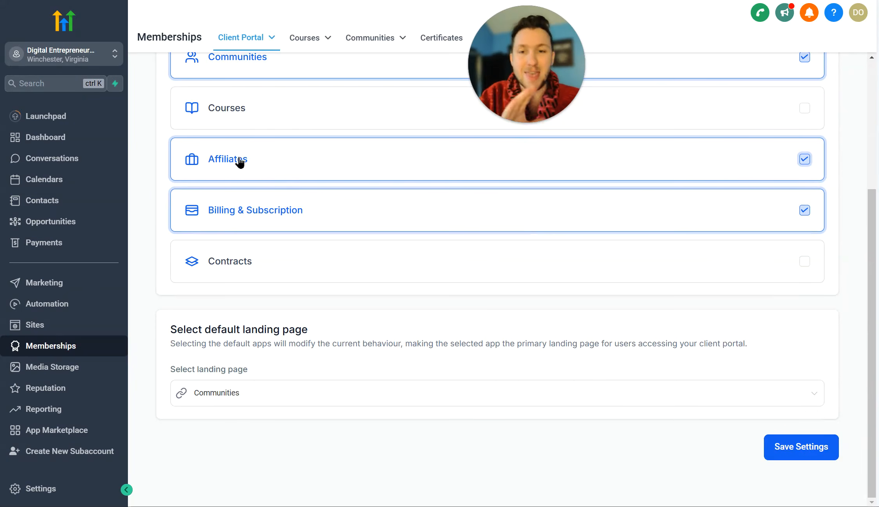
# Check which apps the community portal's app launcher offers its members.
pyautogui.scroll(4, 363, 218)
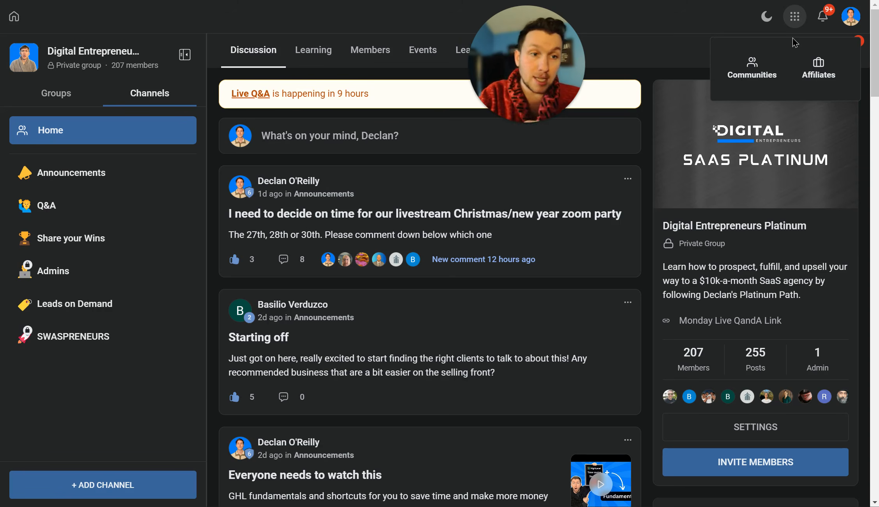
pyautogui.click(794, 20)
pyautogui.click(794, 20)
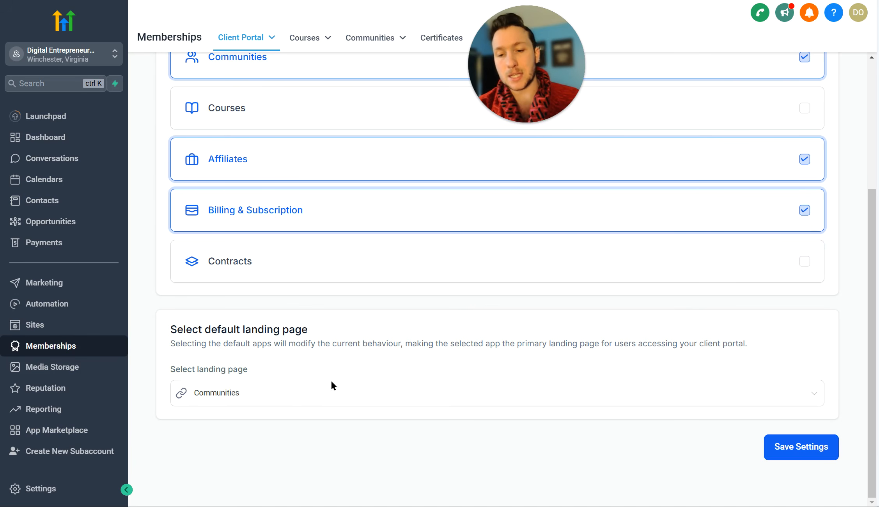
# Switch the default landing page to Affiliates, set it back to Communities, and save the app permission settings.
pyautogui.click(332, 392)
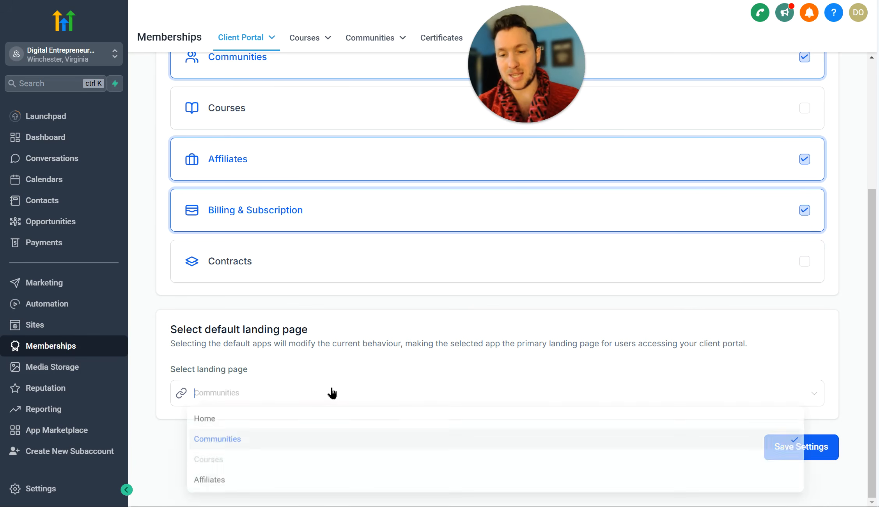
pyautogui.click(341, 361)
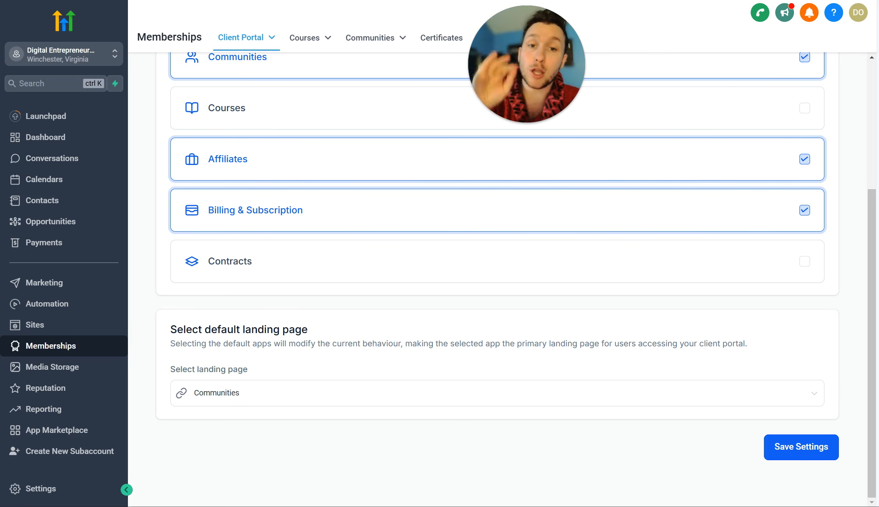
pyautogui.click(391, 0)
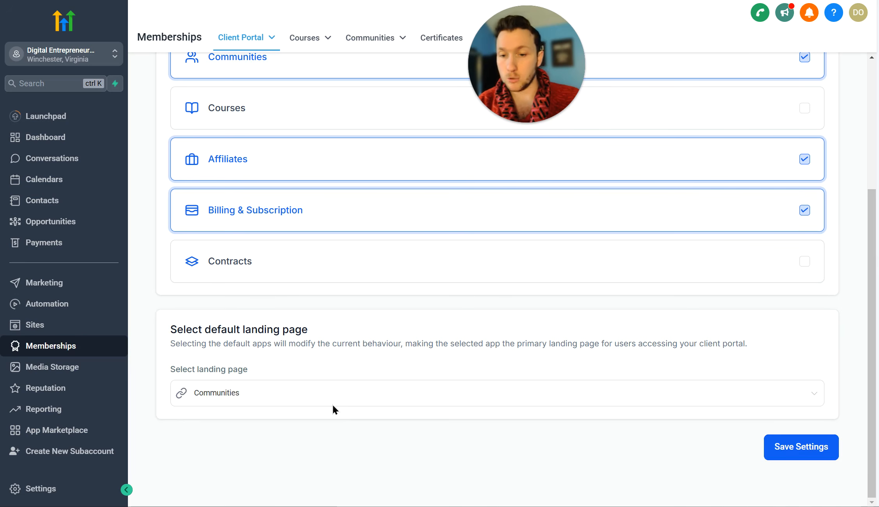
pyautogui.click(331, 398)
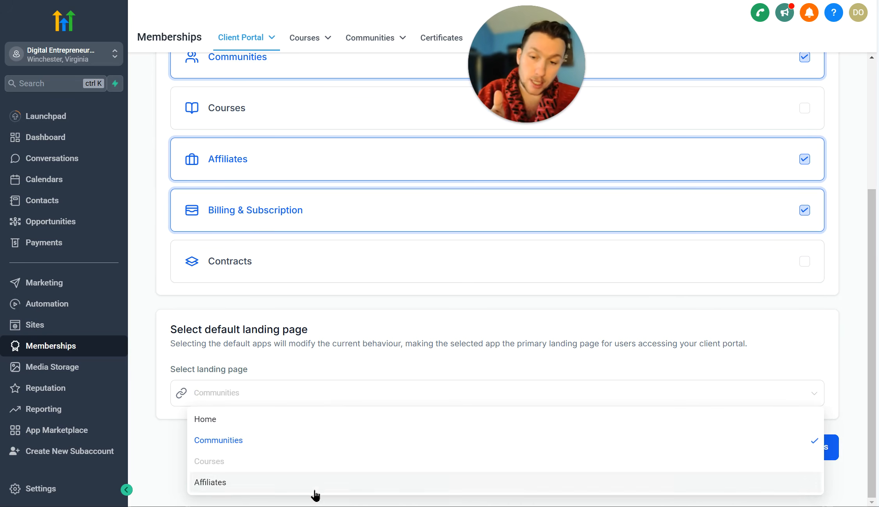
pyautogui.click(314, 486)
pyautogui.click(289, 395)
pyautogui.click(285, 438)
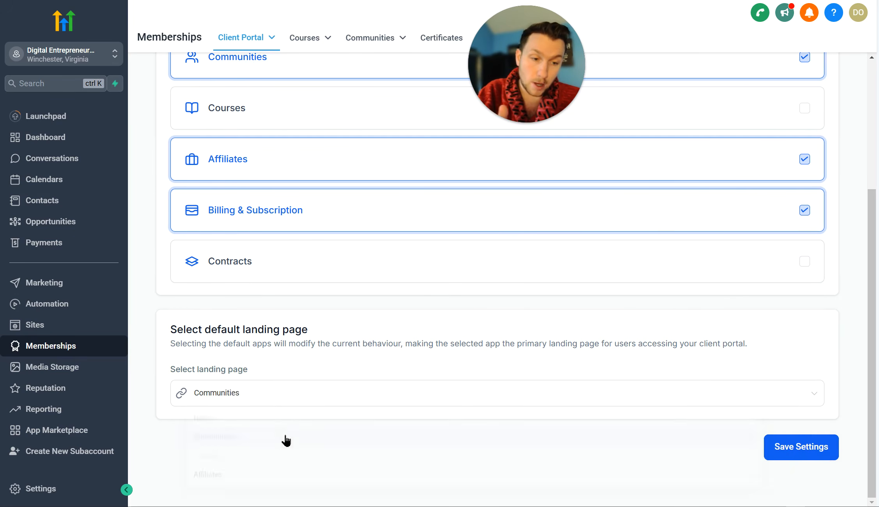
pyautogui.click(780, 447)
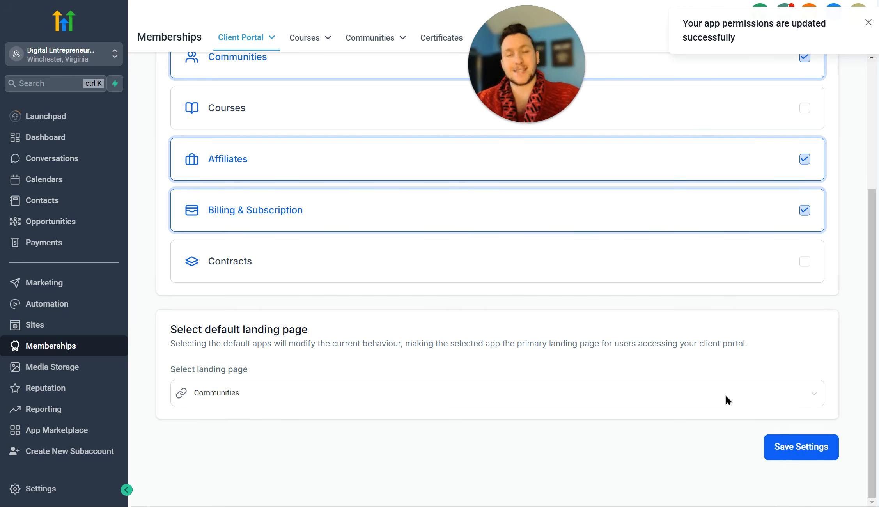
# Recheck the enabled child apps and the default landing page options, and save the app permissions again.
pyautogui.scroll(5, 702, 317)
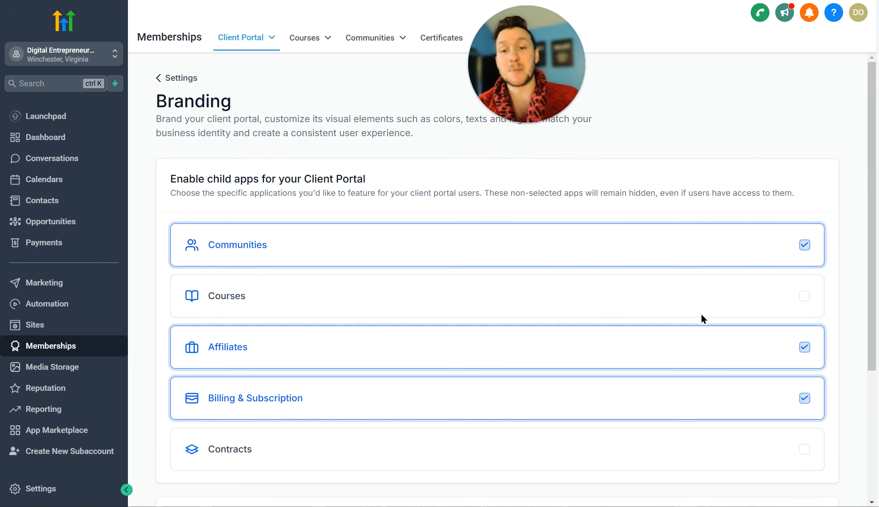
pyautogui.scroll(-5, 546, 242)
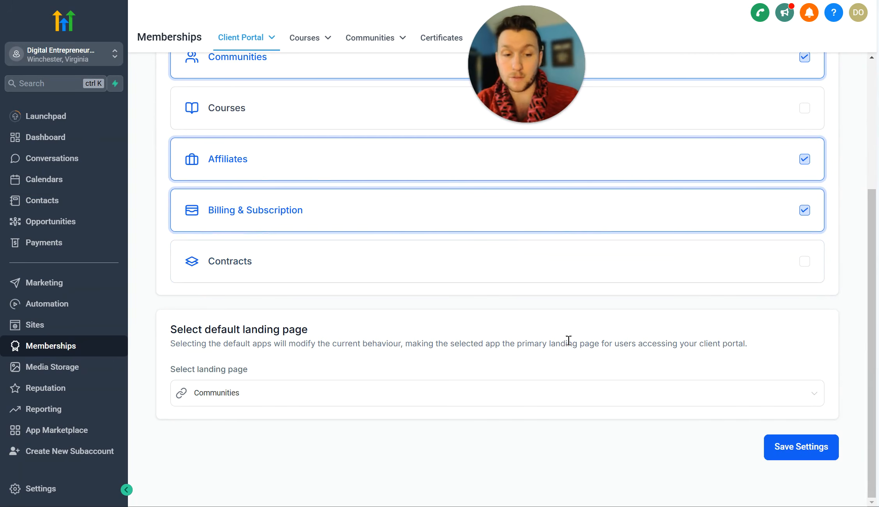
pyautogui.click(237, 395)
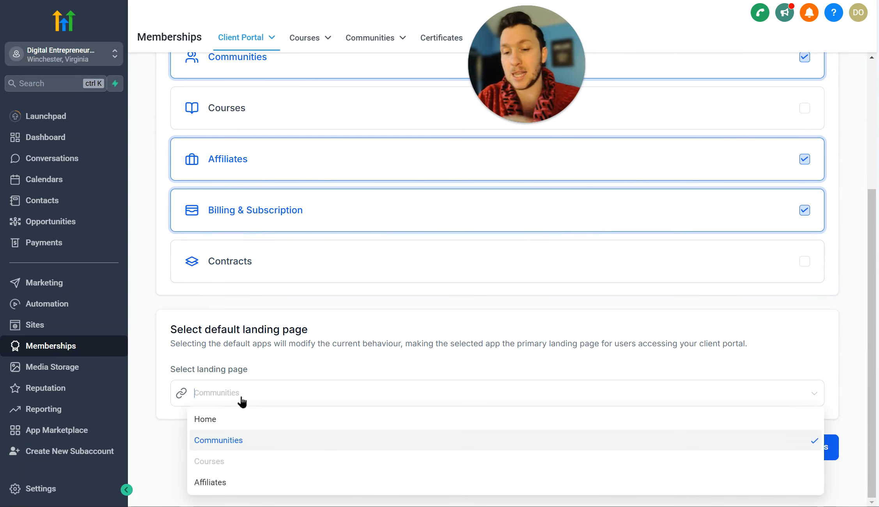
pyautogui.click(273, 367)
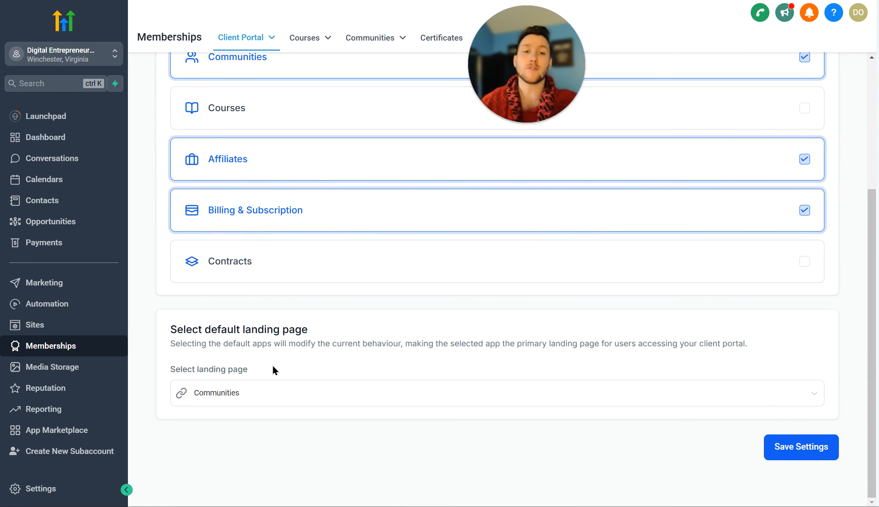
pyautogui.scroll(5, 391, 362)
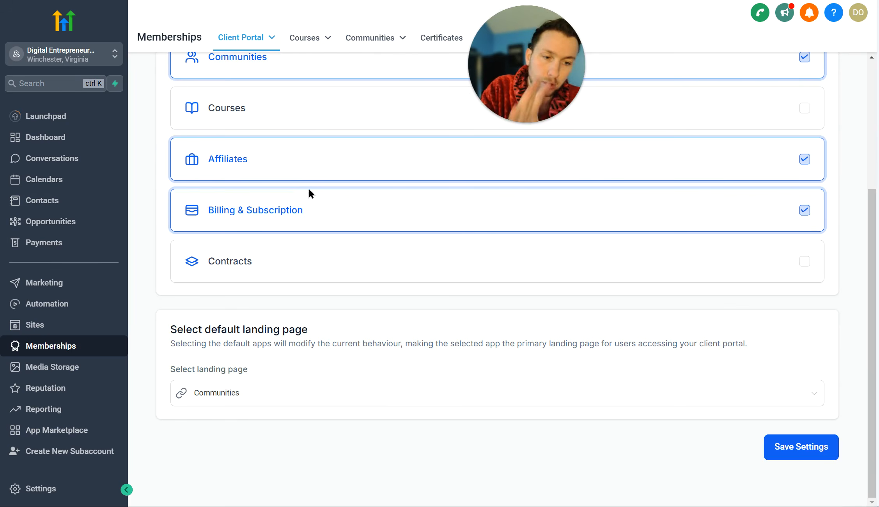
pyautogui.scroll(5, 189, 151)
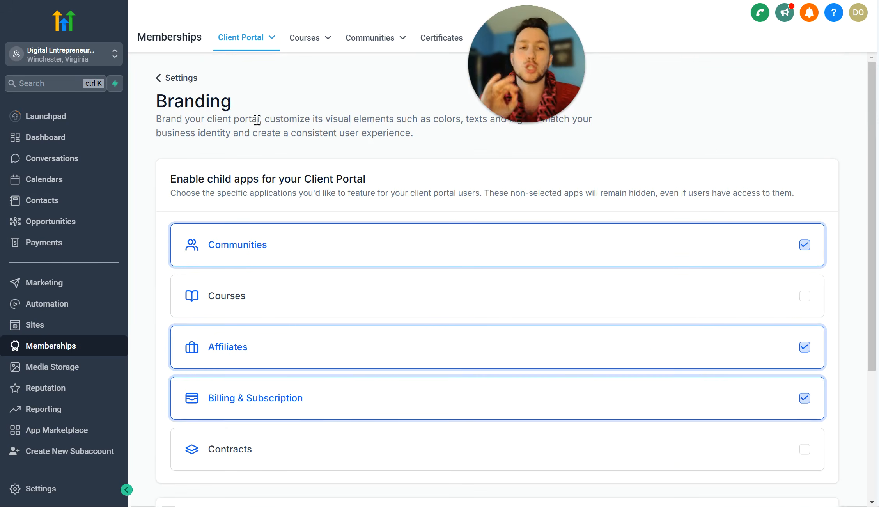
pyautogui.scroll(-5, 373, 301)
pyautogui.click(786, 449)
pyautogui.scroll(5, 354, 339)
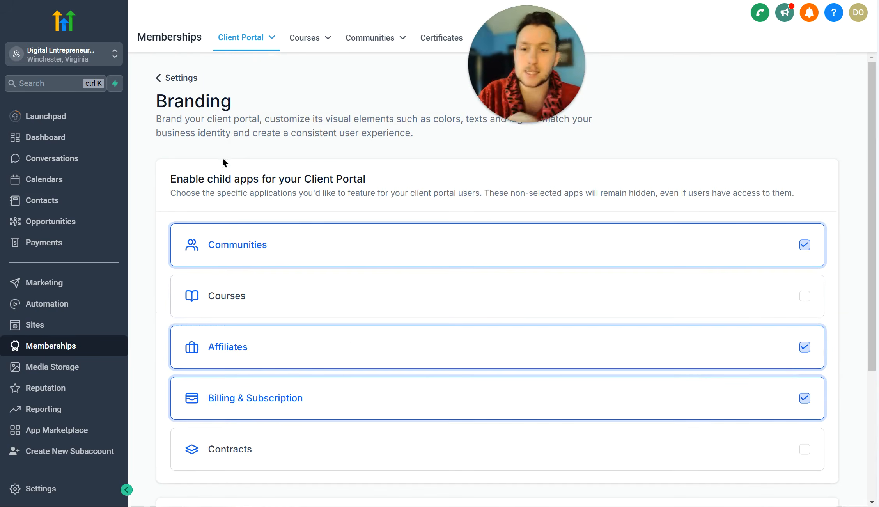
# Return to the Client Portal Settings overview and open Email Settings with its Communities notifications.
pyautogui.click(193, 81)
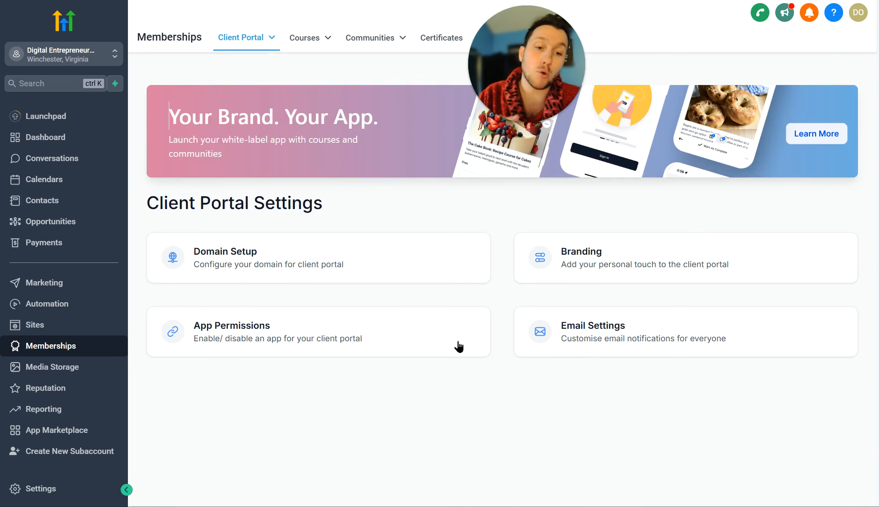
pyautogui.click(580, 342)
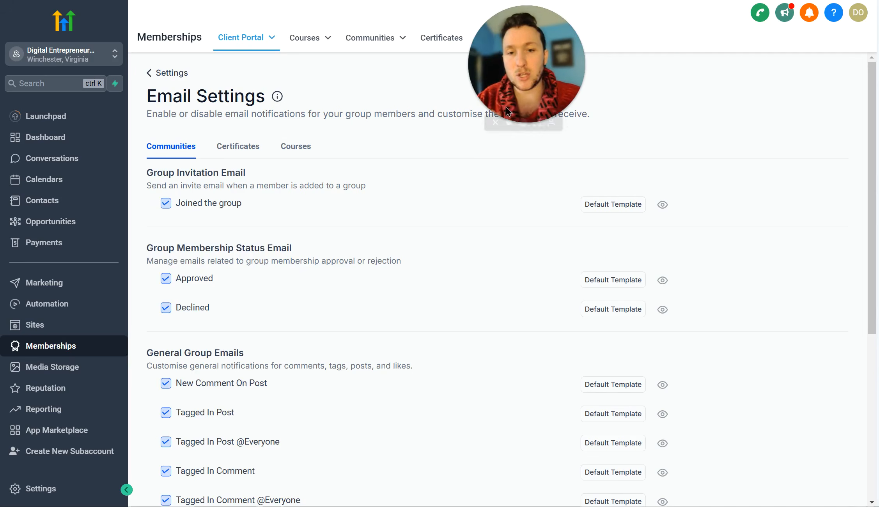
pyautogui.moveTo(690, 103); pyautogui.dragTo(724, 114)
pyautogui.scroll(-1, 323, 254)
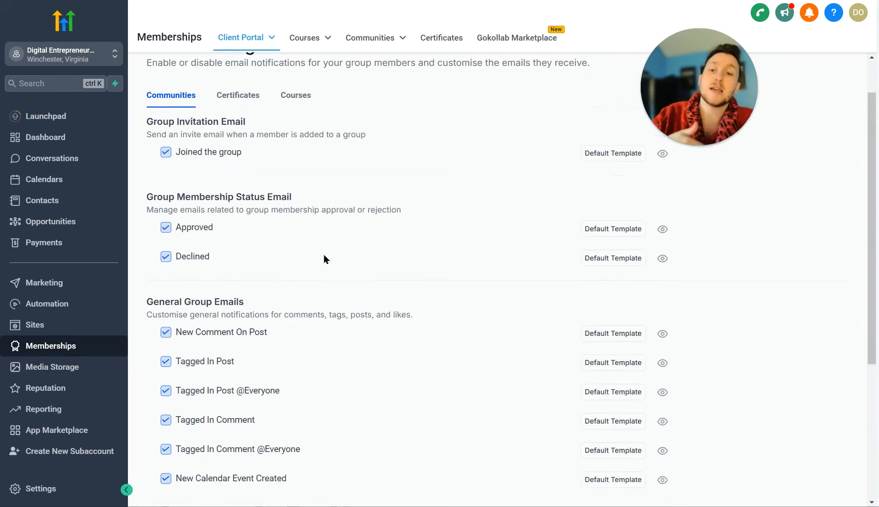
pyautogui.scroll(1, 324, 254)
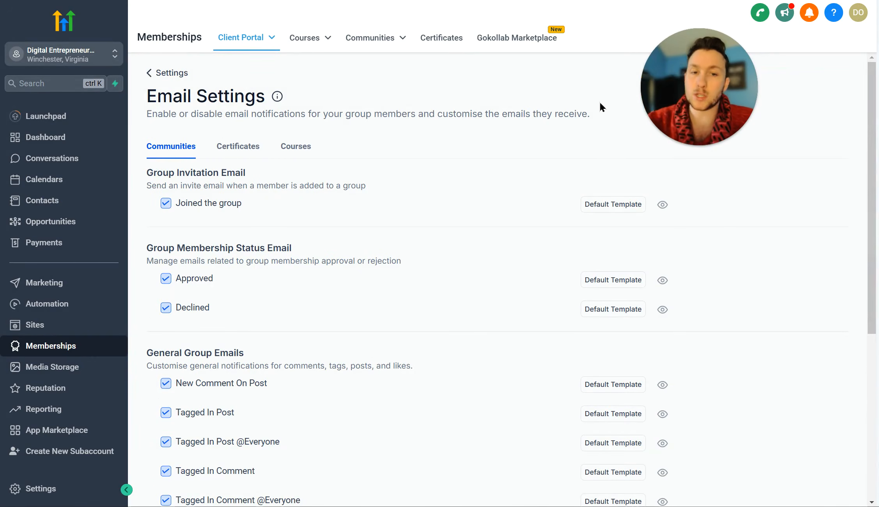
# Check the templates available for the Joined the group email, try DE Platinum Live, and leave without saving.
pyautogui.click(632, 208)
pyautogui.click(519, 273)
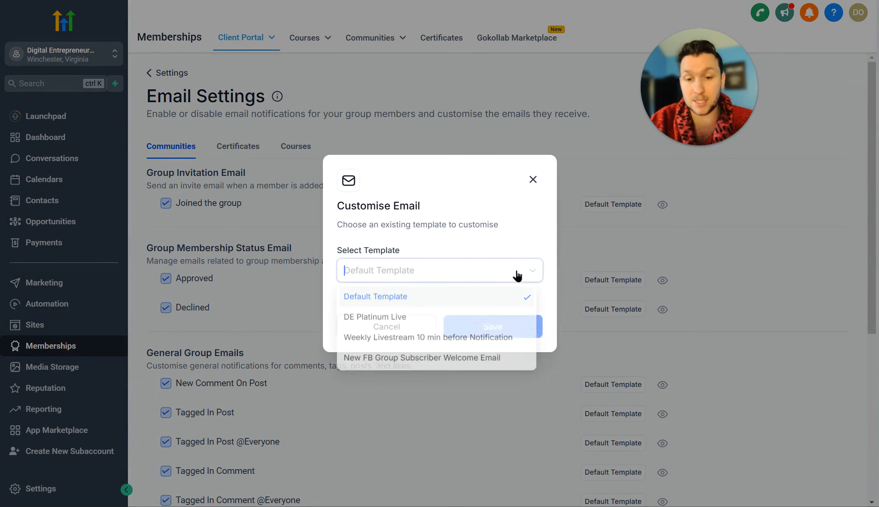
pyautogui.click(533, 179)
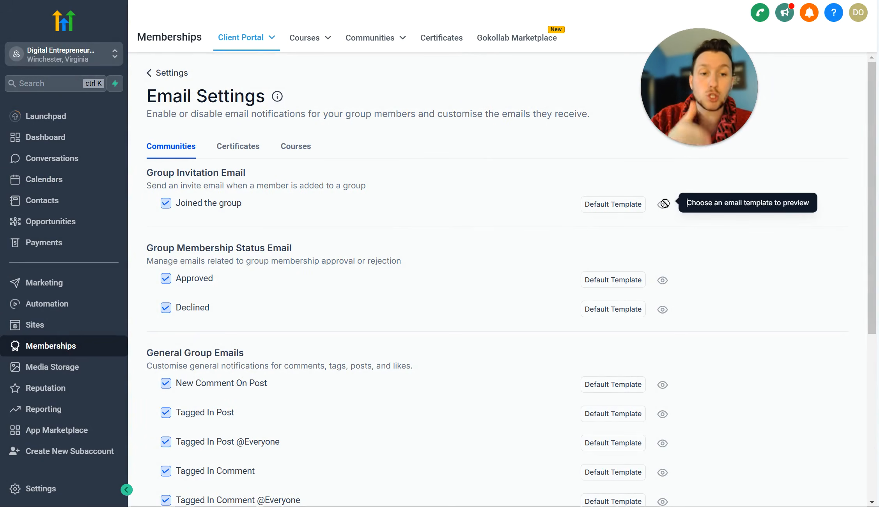
pyautogui.click(642, 209)
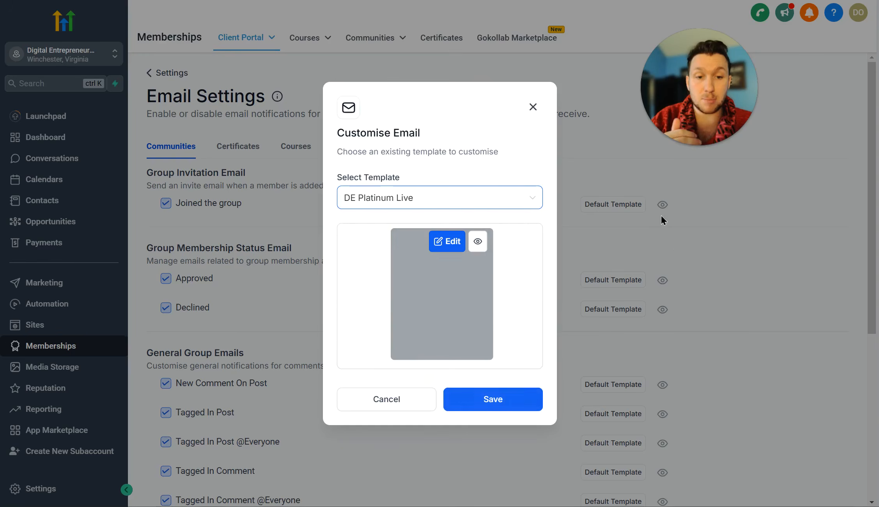
pyautogui.click(529, 110)
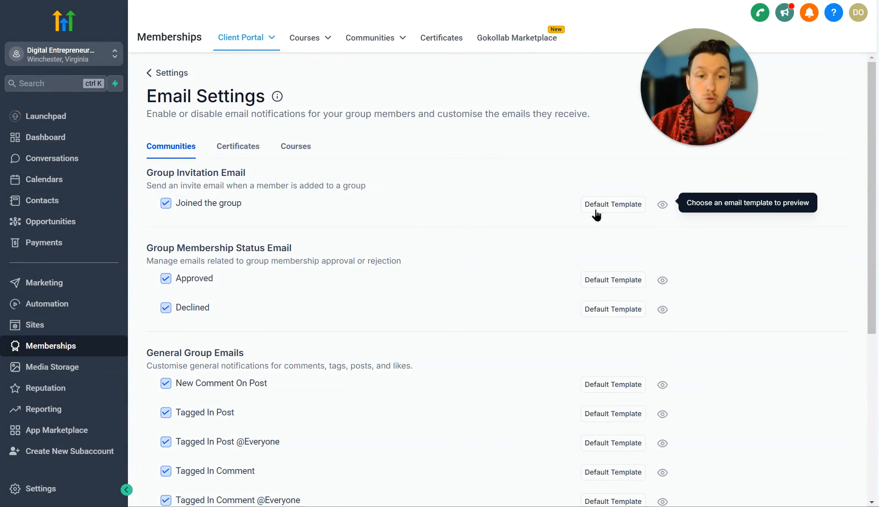
# Examine the Communities email notifications for membership status, general group activity, learning and role changes.
pyautogui.scroll(-5, 269, 274)
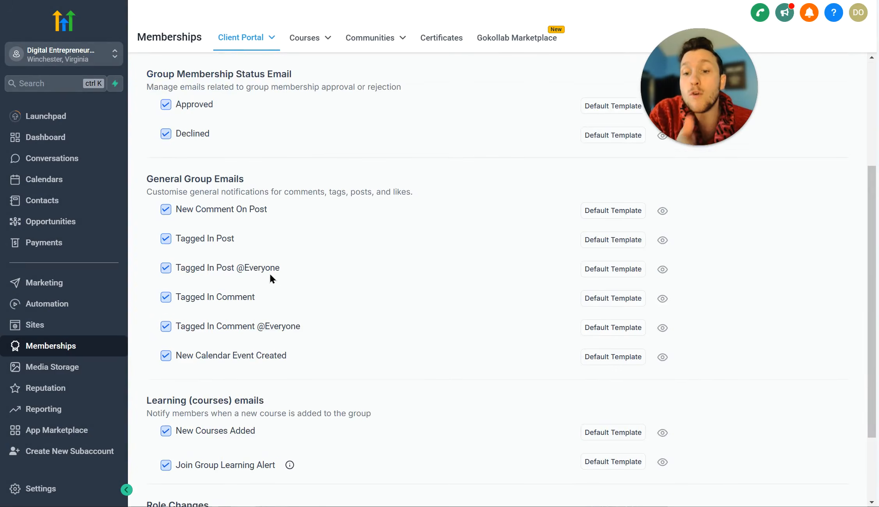
pyautogui.scroll(5, 270, 275)
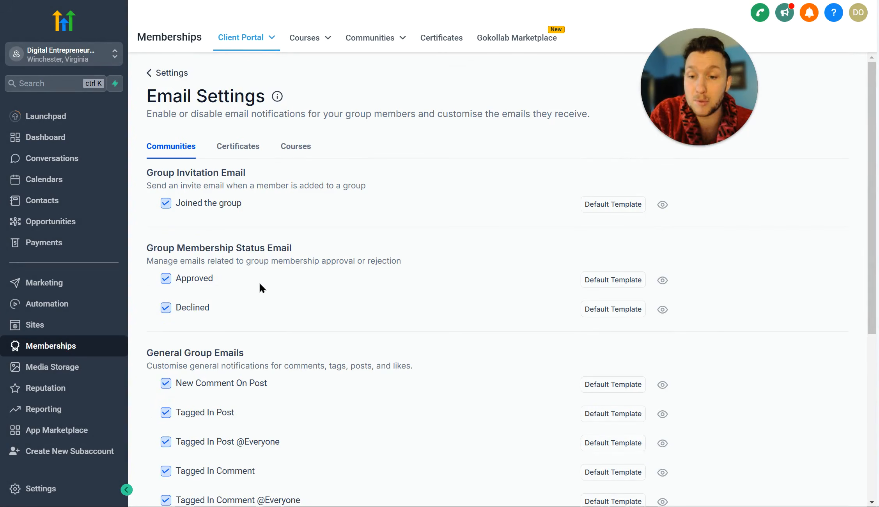
pyautogui.scroll(-5, 288, 297)
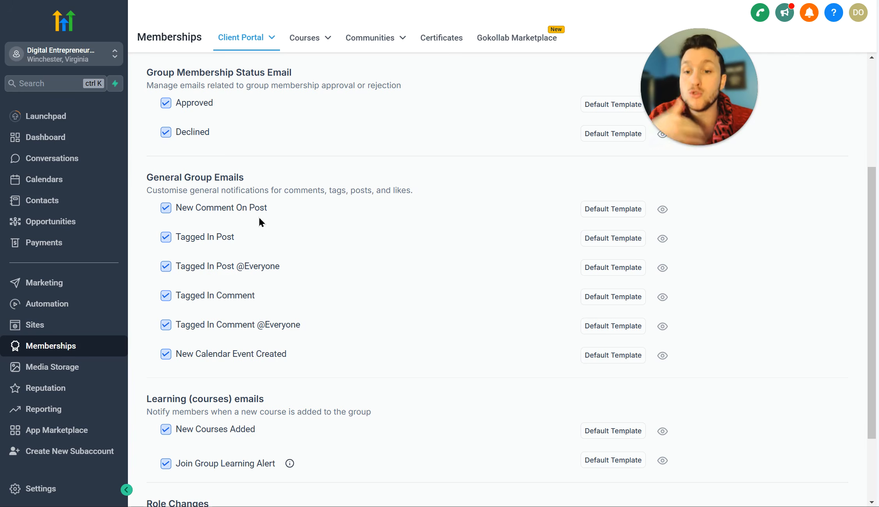
pyautogui.scroll(-3, 258, 281)
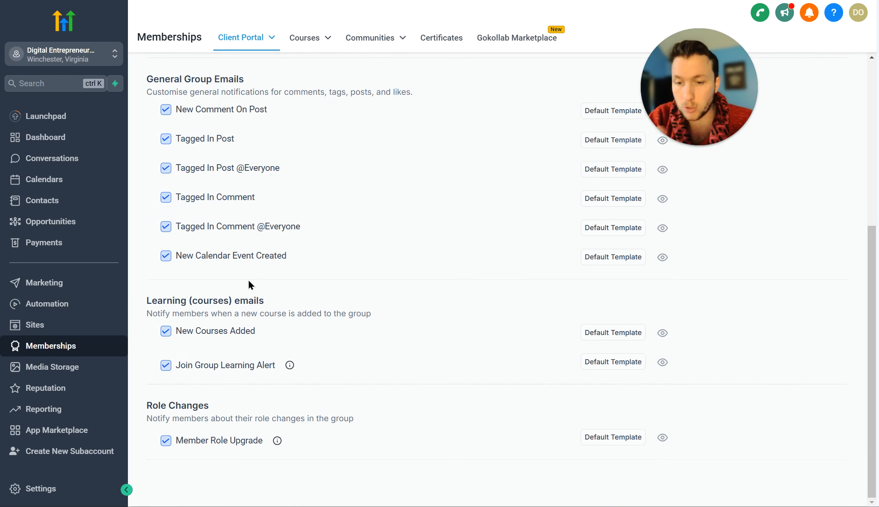
pyautogui.scroll(10, 234, 428)
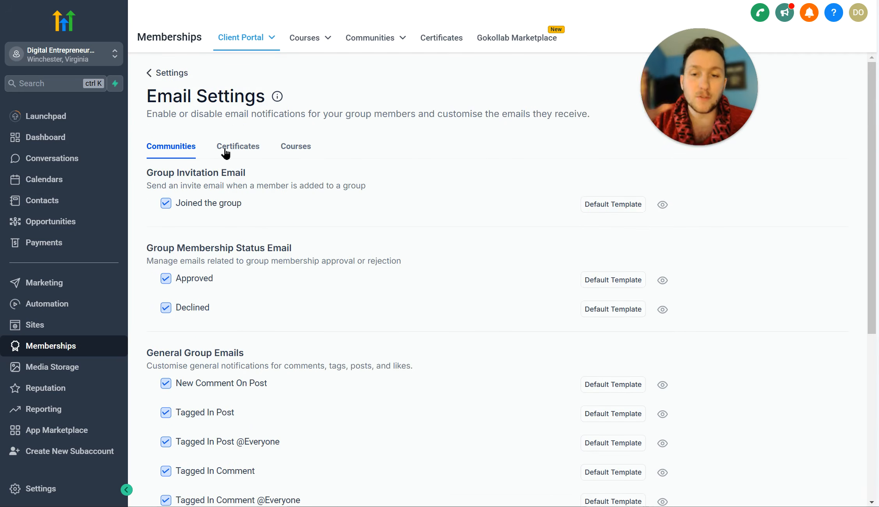
# Examine the email notifications offered for Certificates and for Courses, including new comments and unlocked materials.
pyautogui.click(227, 152)
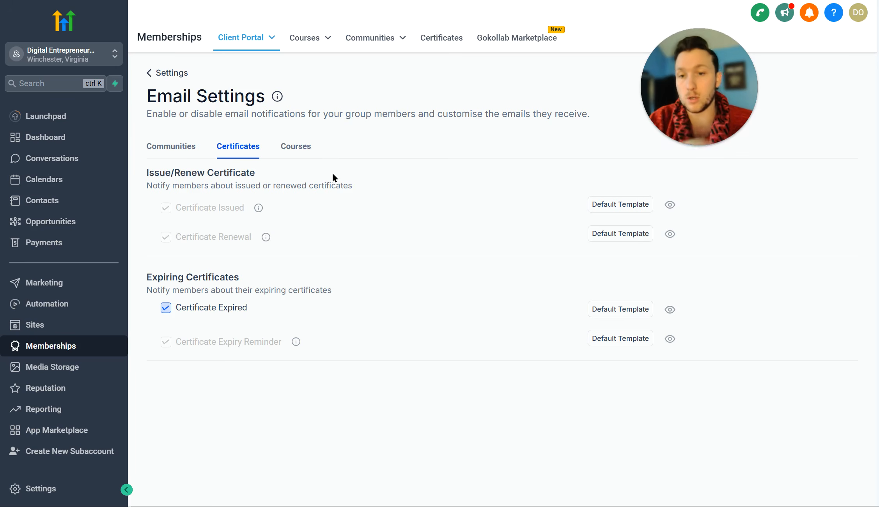
pyautogui.click(295, 152)
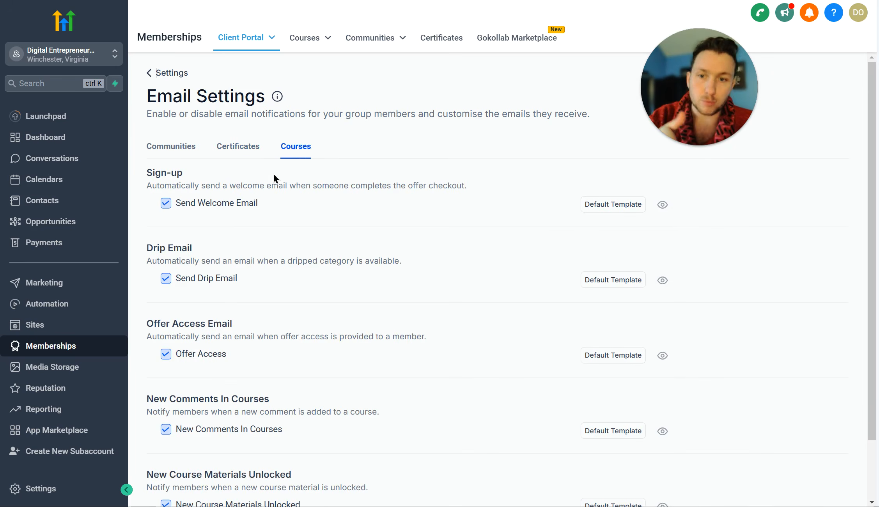
pyautogui.scroll(-2, 226, 257)
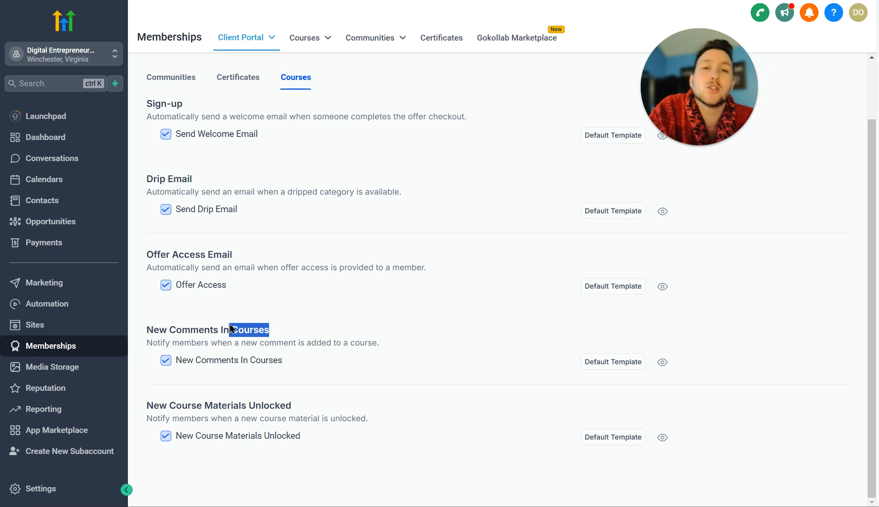
pyautogui.click(151, 348)
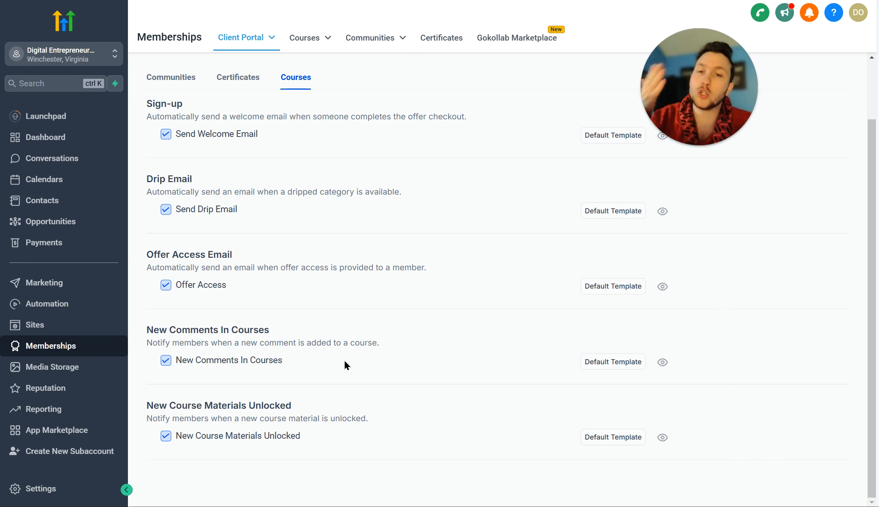
# Disable the Send Welcome Email and Send Drip Email course notifications and enable them again.
pyautogui.scroll(3, 289, 184)
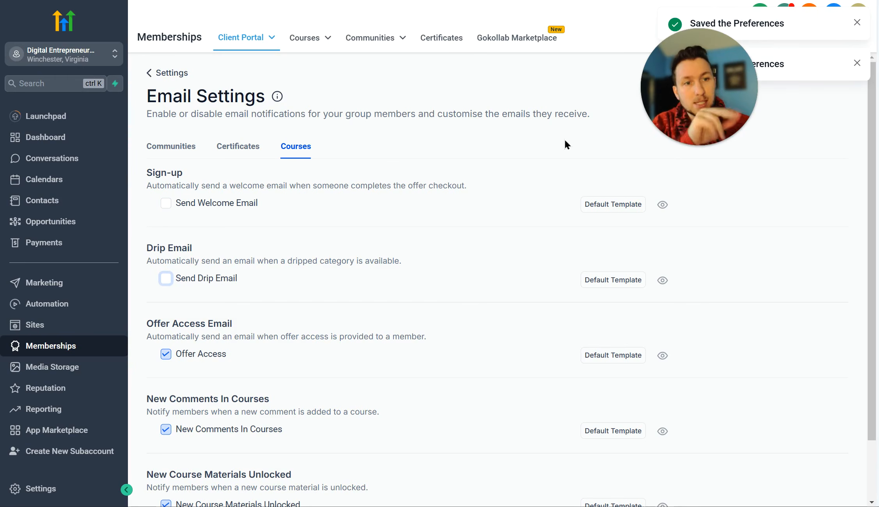
pyautogui.scroll(-2, 331, 278)
pyautogui.click(166, 361)
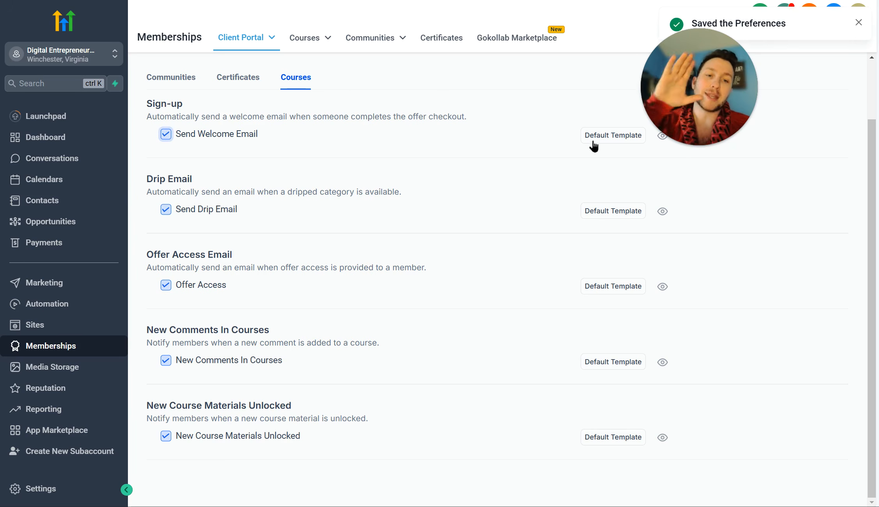
# Check which templates can be chosen for the Courses welcome email and close the dialog without saving.
pyautogui.click(604, 137)
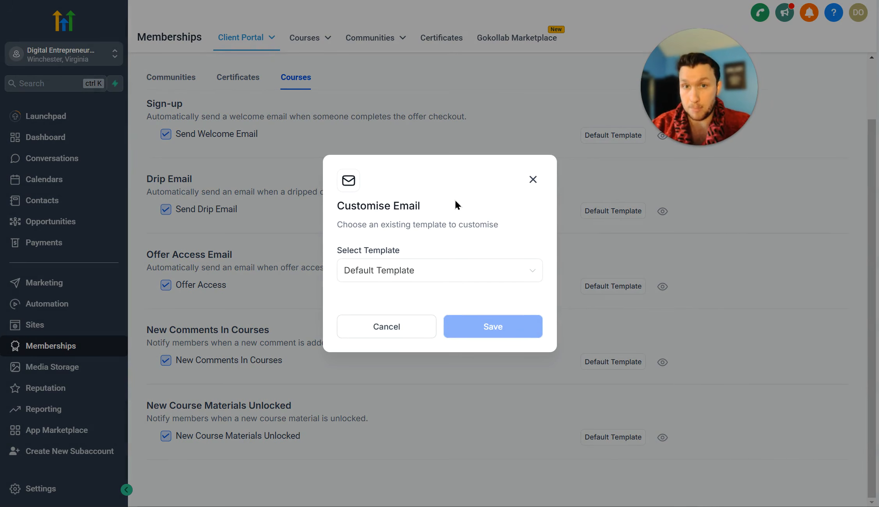
pyautogui.click(521, 280)
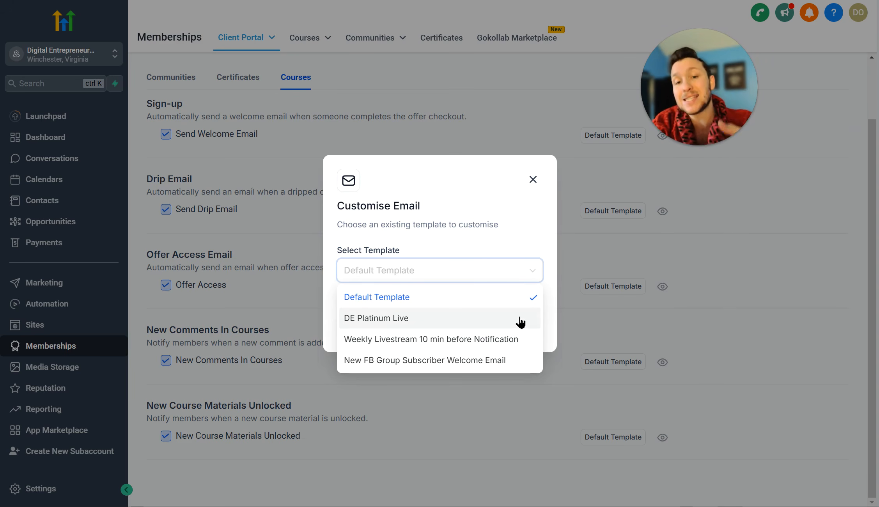
pyautogui.click(532, 180)
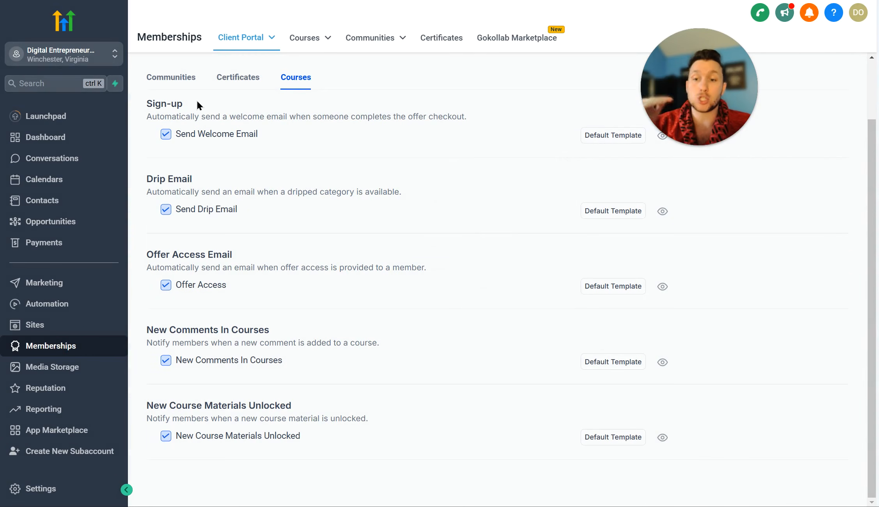
# Open the email marketing templates and check the options for creating a new template without choosing one.
pyautogui.scroll(2, 196, 122)
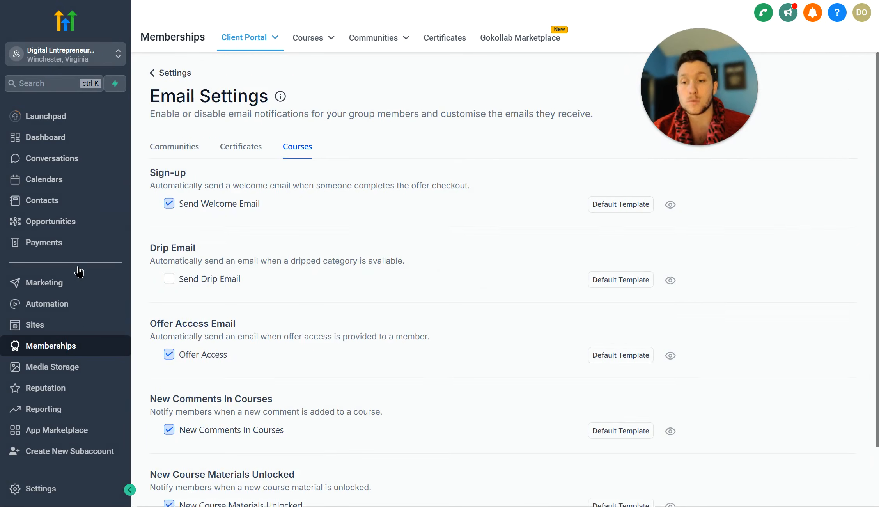
pyautogui.click(79, 283)
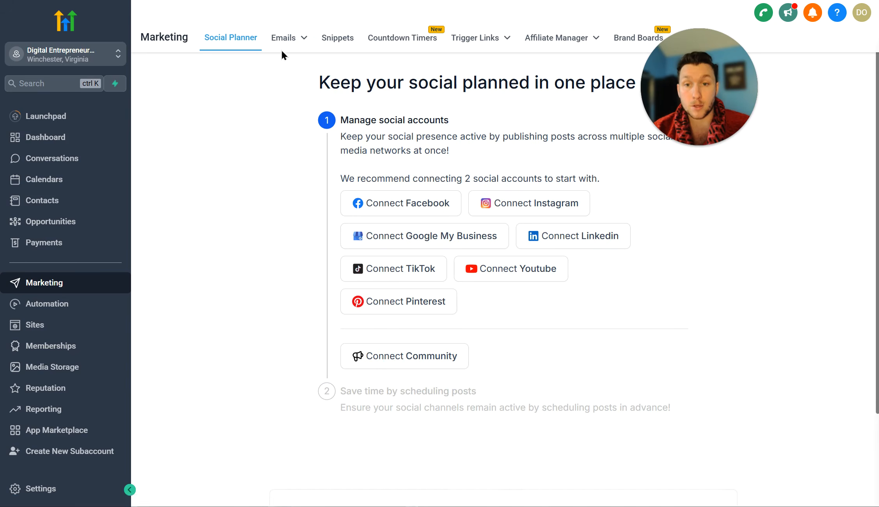
pyautogui.moveTo(288, 45)
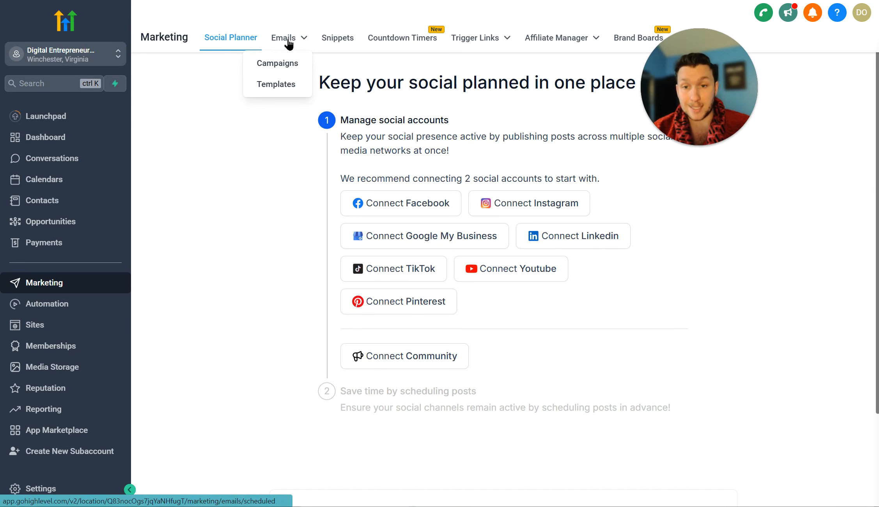
pyautogui.click(280, 83)
pyautogui.moveTo(720, 83); pyautogui.dragTo(547, 91)
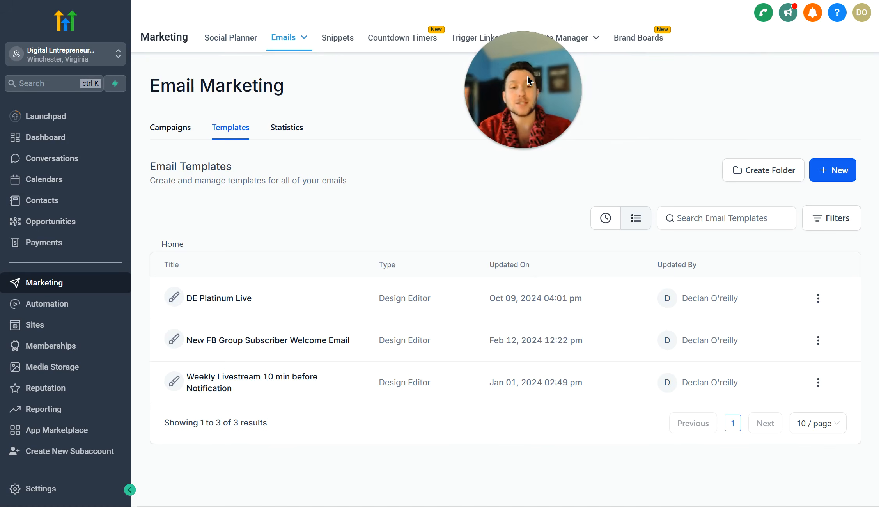
pyautogui.click(830, 164)
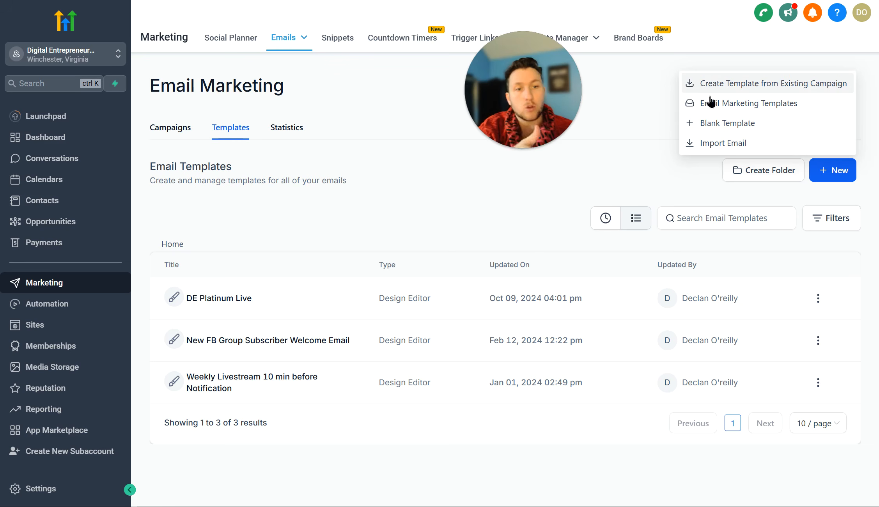
pyautogui.click(597, 160)
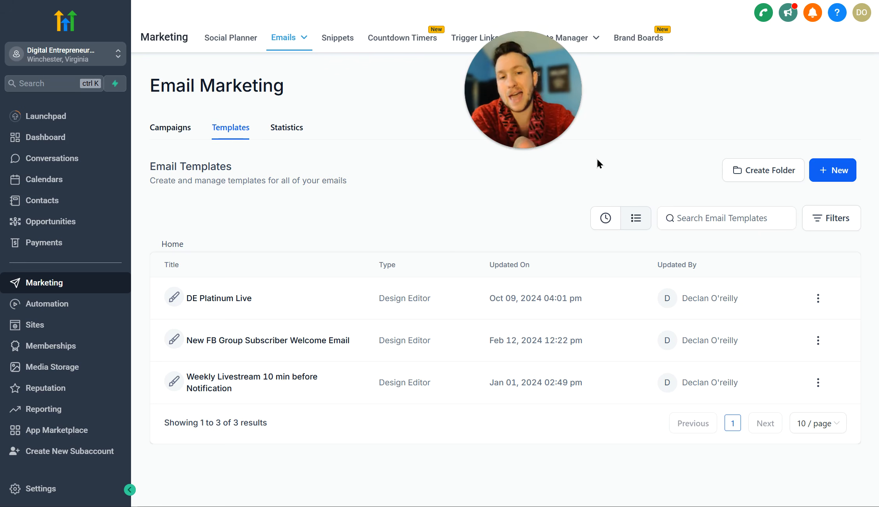
# Return to the Client Portal's Courses email settings and check the template selection for the Drip Email.
pyautogui.click(92, 360)
pyautogui.moveTo(267, 61)
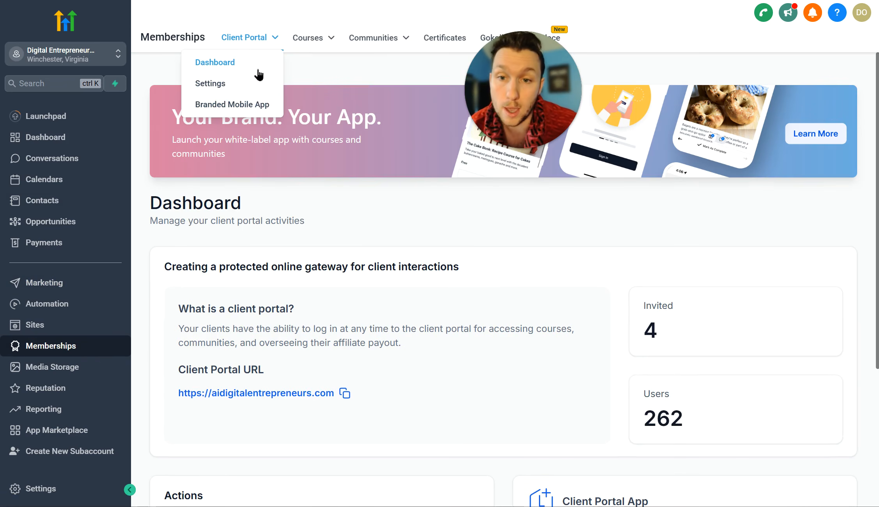
pyautogui.click(245, 84)
pyautogui.click(612, 334)
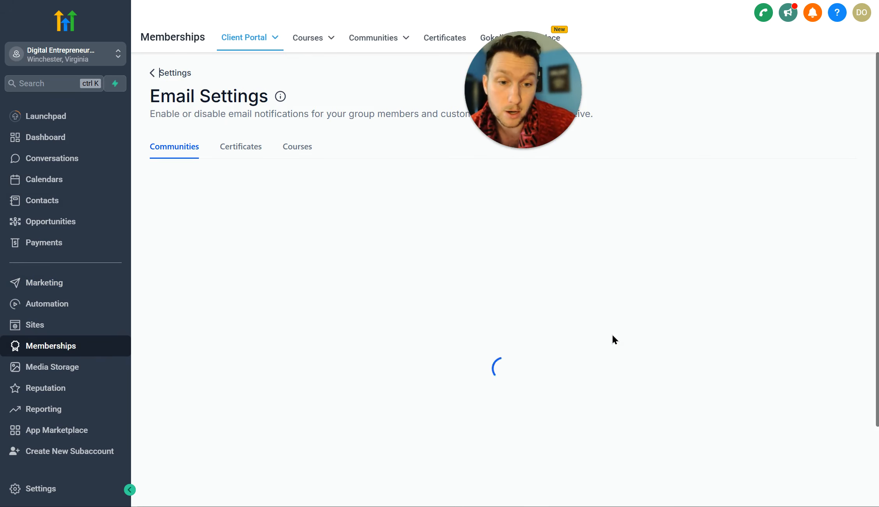
pyautogui.click(306, 149)
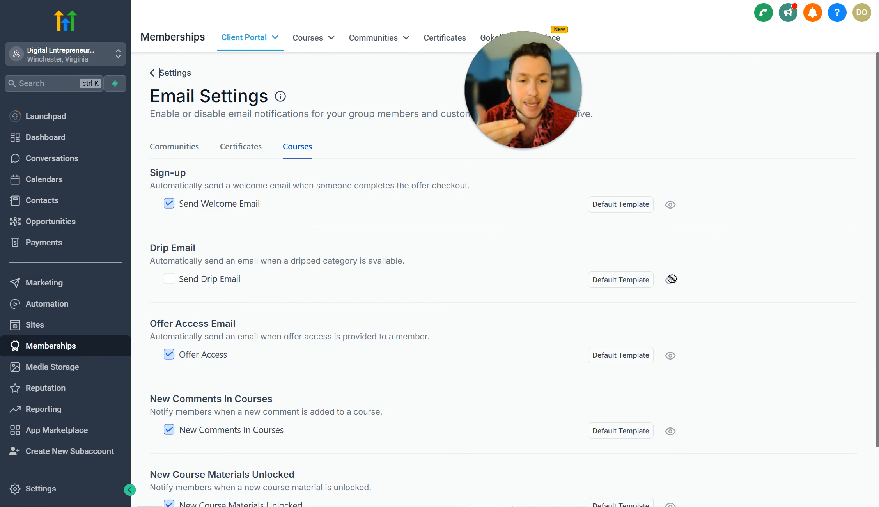
pyautogui.click(633, 281)
pyautogui.click(533, 180)
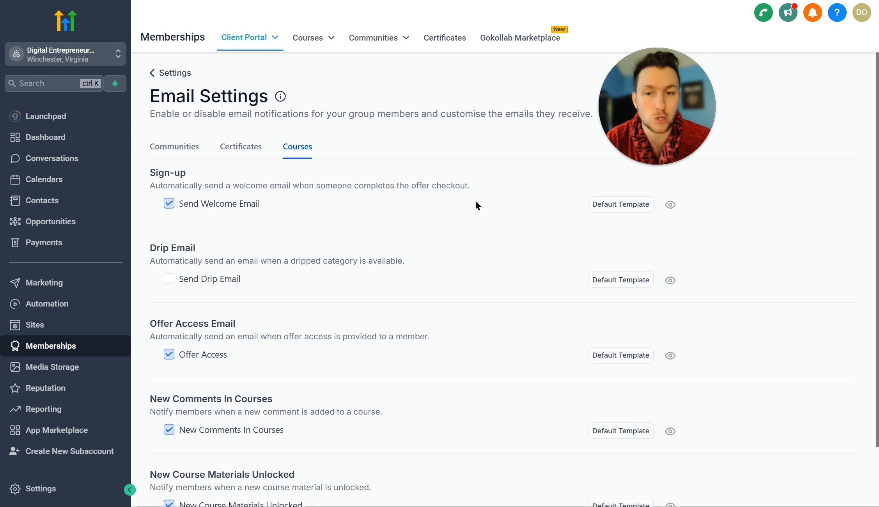
# Turn the Offer Access course notification off and on again, enable Send Drip Email, and return to the Client Portal settings.
pyautogui.scroll(-2, 313, 240)
pyautogui.click(170, 286)
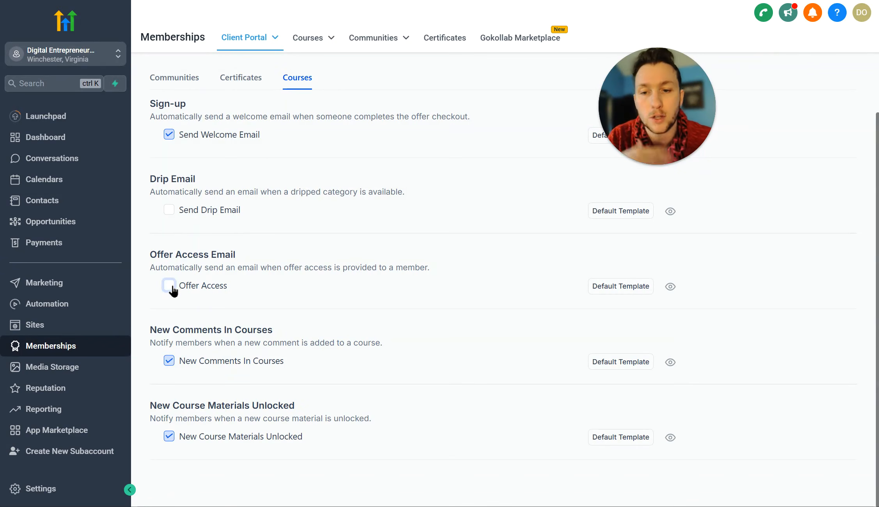
pyautogui.click(169, 287)
pyautogui.click(169, 210)
pyautogui.scroll(2, 251, 191)
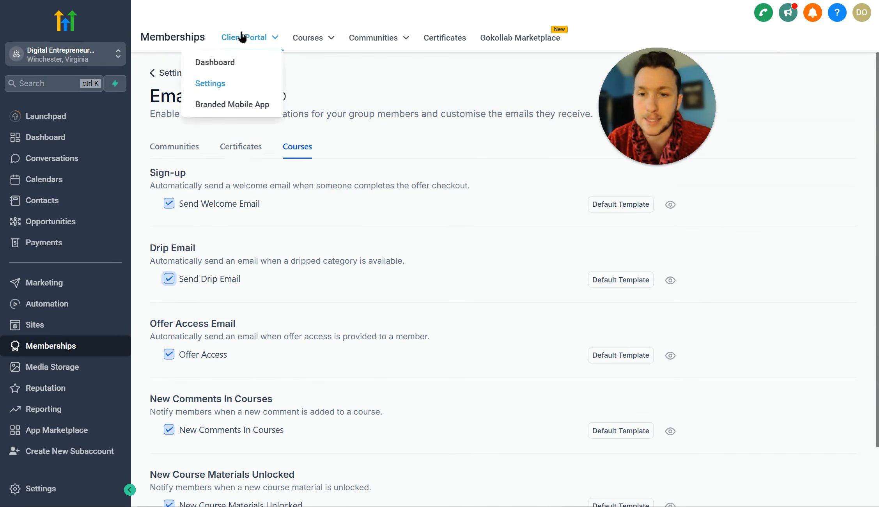
pyautogui.click(172, 73)
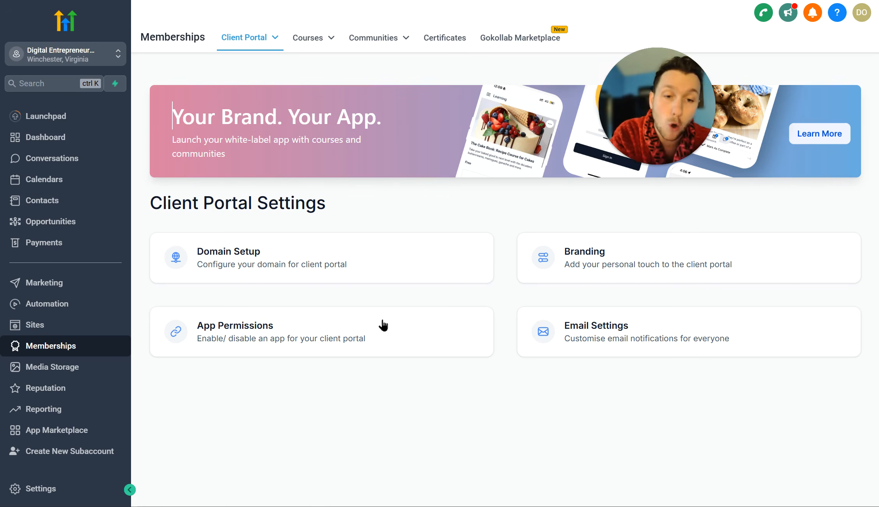
# Open the Client Portal's Branded Mobile App page and examine the features it offers.
pyautogui.moveTo(278, 39)
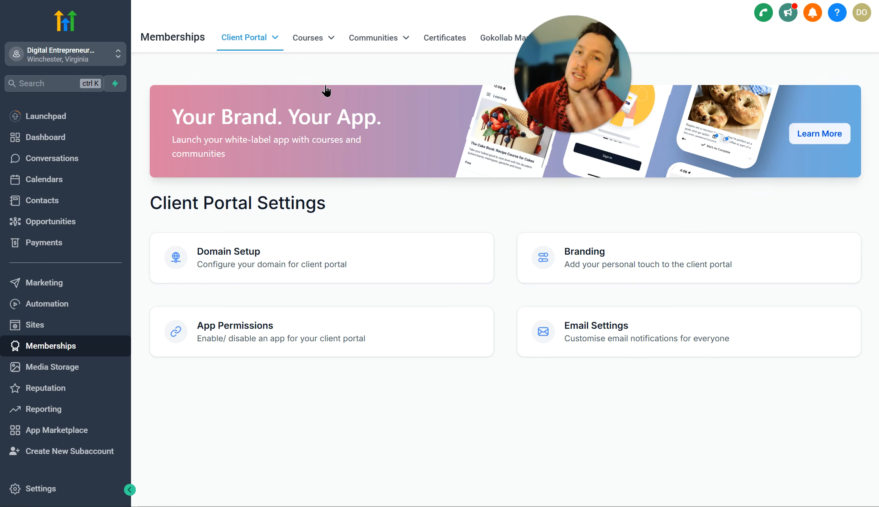
pyautogui.moveTo(398, 46)
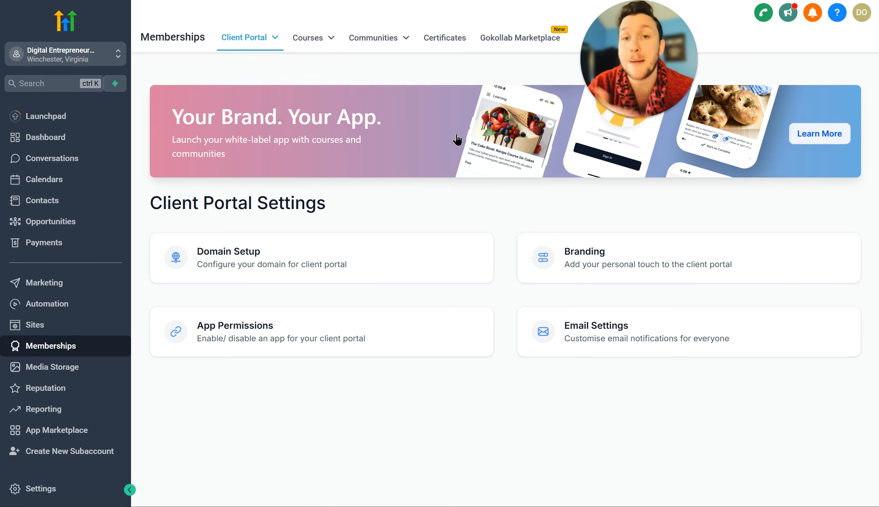
pyautogui.moveTo(251, 88)
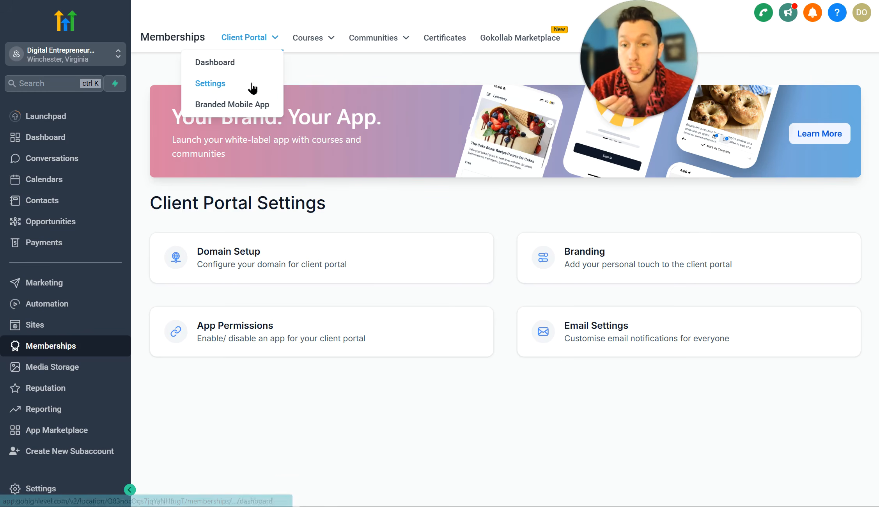
pyautogui.click(248, 104)
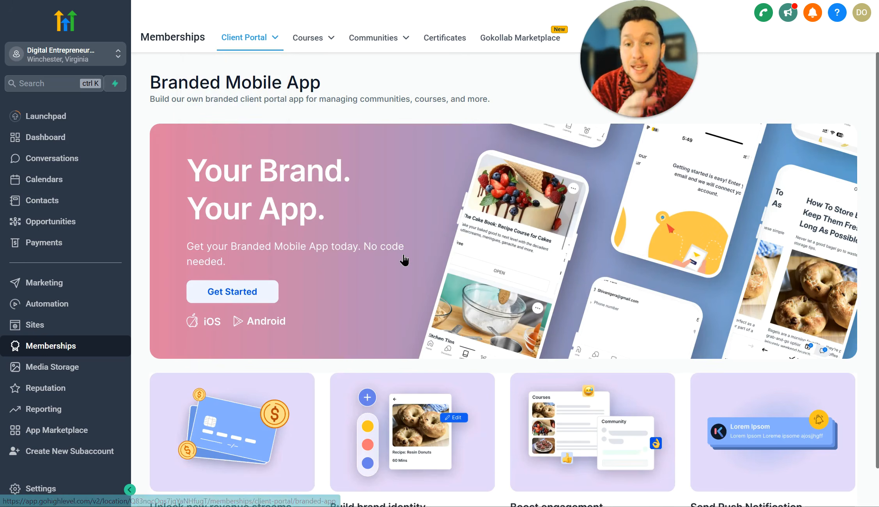
pyautogui.scroll(-1, 406, 260)
pyautogui.scroll(1, 407, 264)
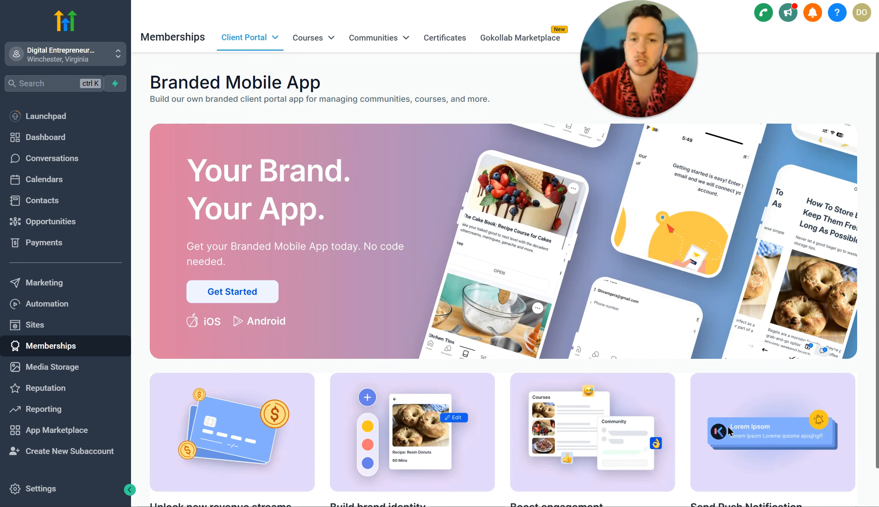
pyautogui.scroll(-1, 616, 222)
pyautogui.scroll(1, 616, 222)
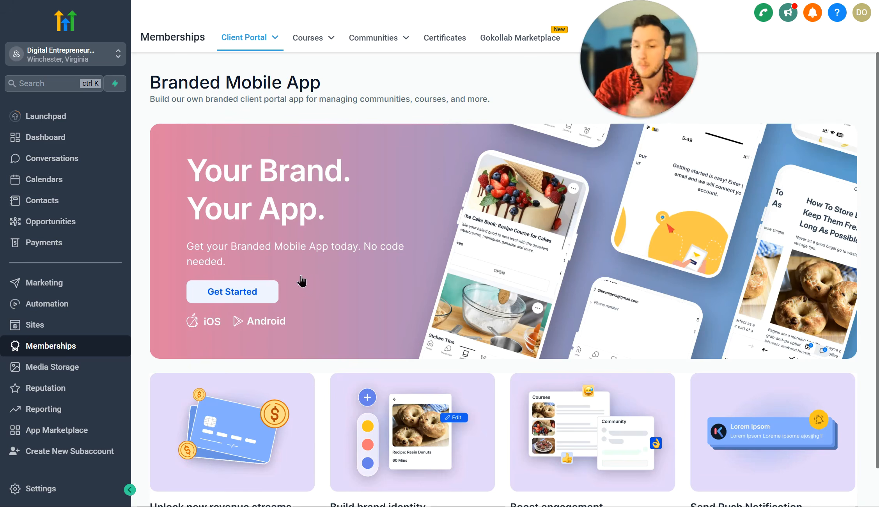
# Check the Branded Mobile App subscription's price and included features, and close it without subscribing.
pyautogui.click(267, 292)
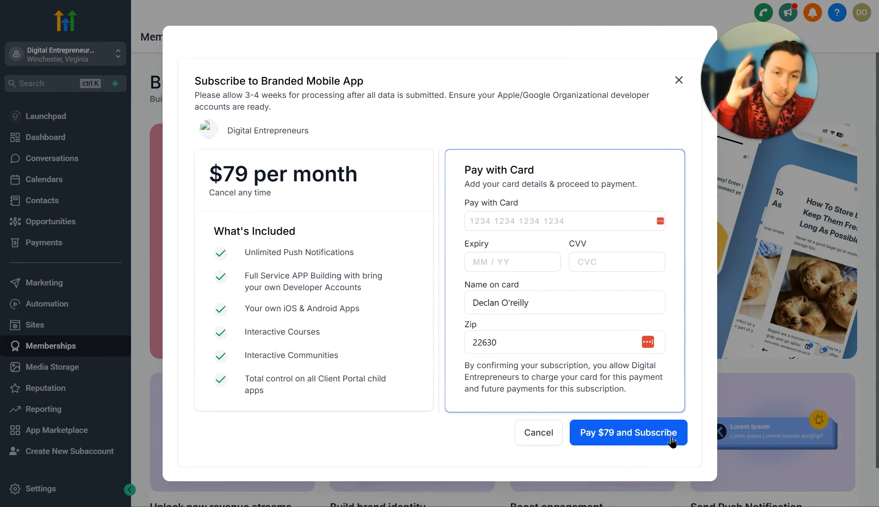
pyautogui.click(678, 81)
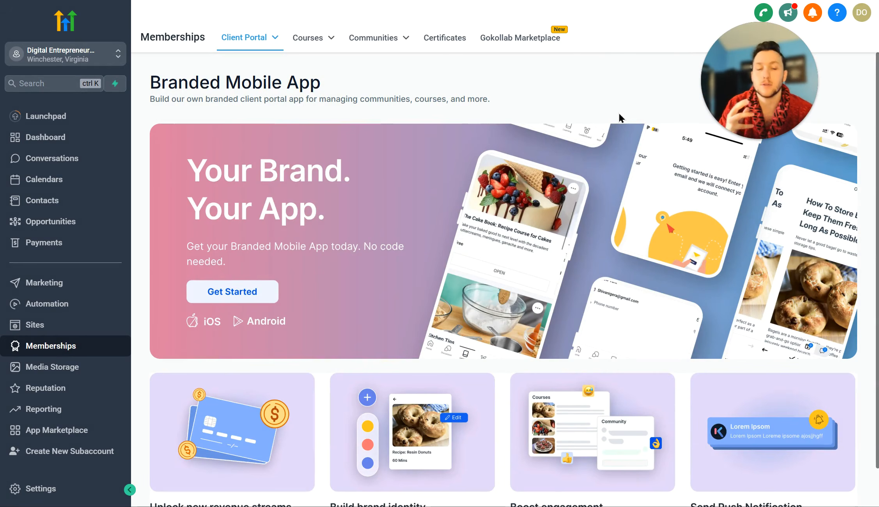
pyautogui.scroll(-2, 413, 447)
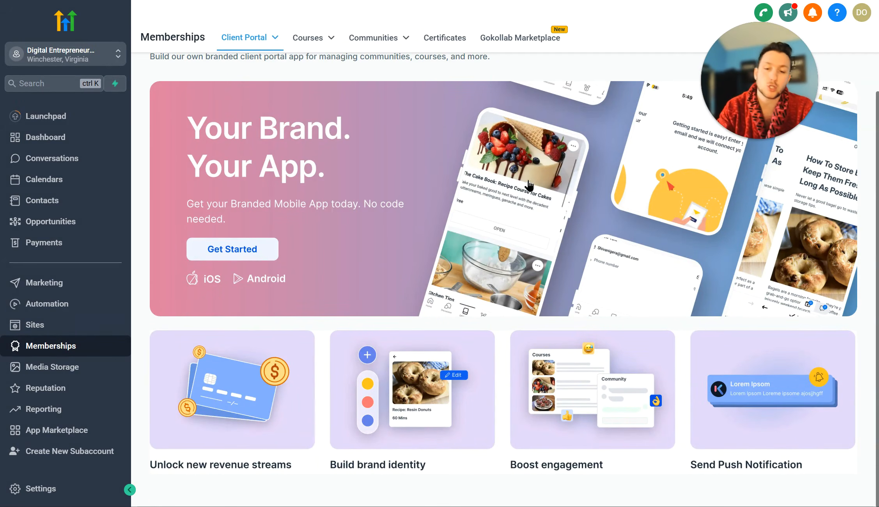
pyautogui.scroll(2, 367, 269)
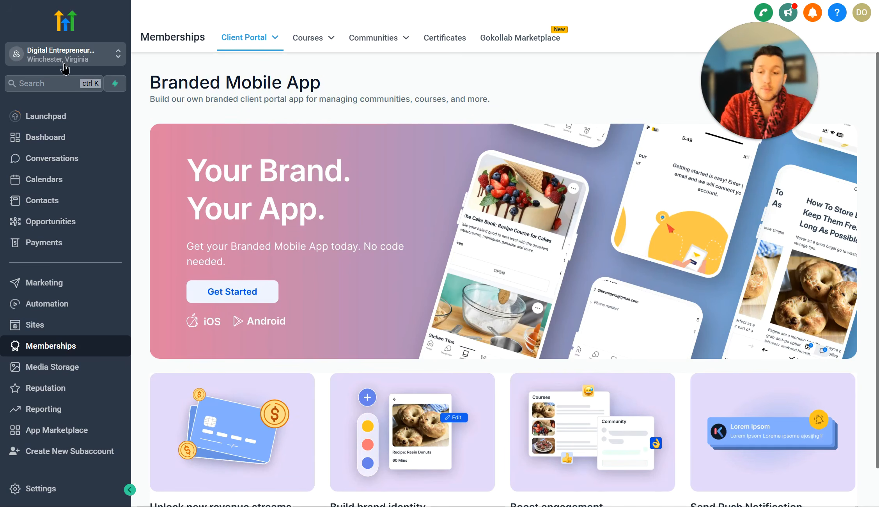
# Open the Client Portal dashboard and review the sections available under Client Portal, Courses and Communities.
pyautogui.click(245, 62)
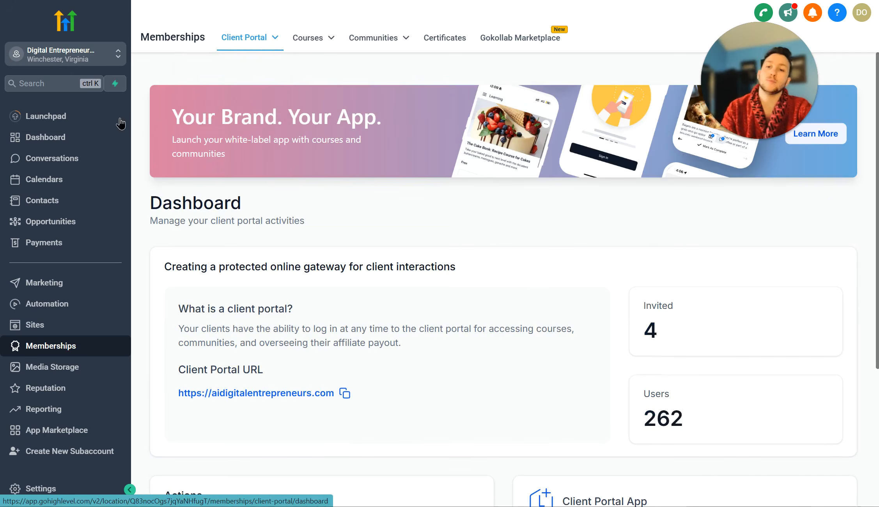
pyautogui.click(261, 47)
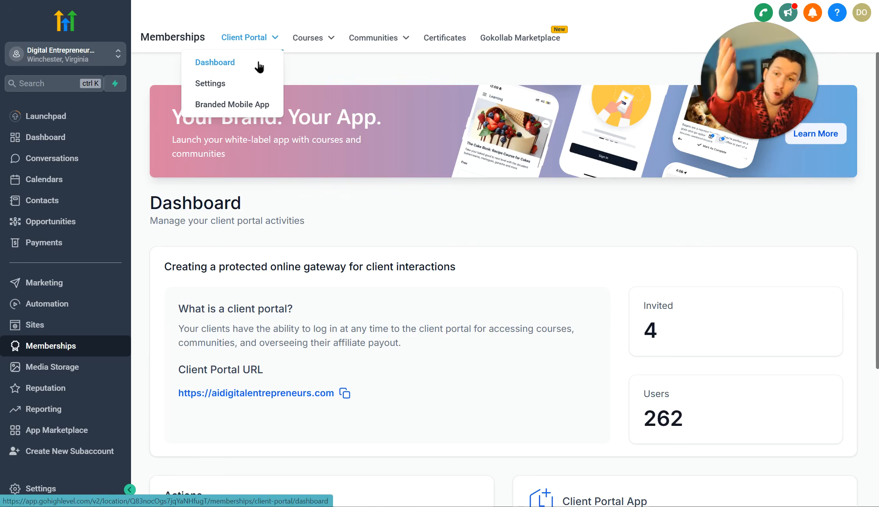
pyautogui.moveTo(293, 51)
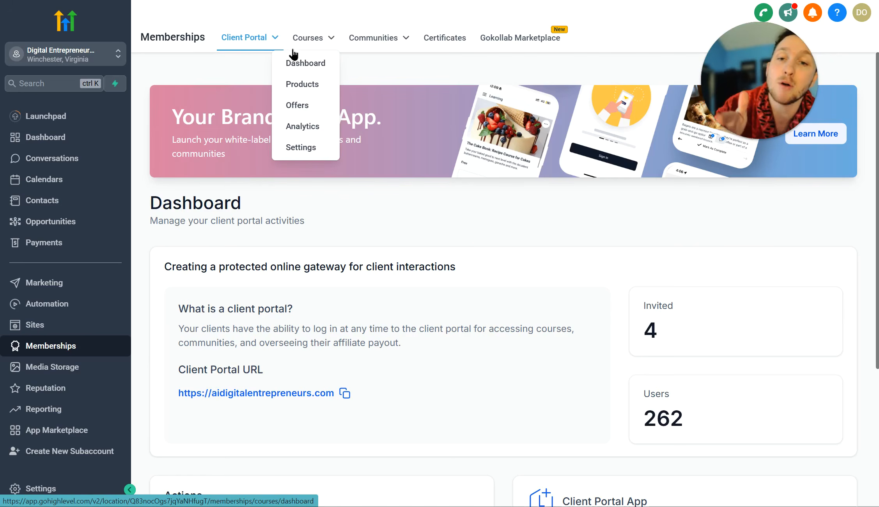
pyautogui.moveTo(398, 45)
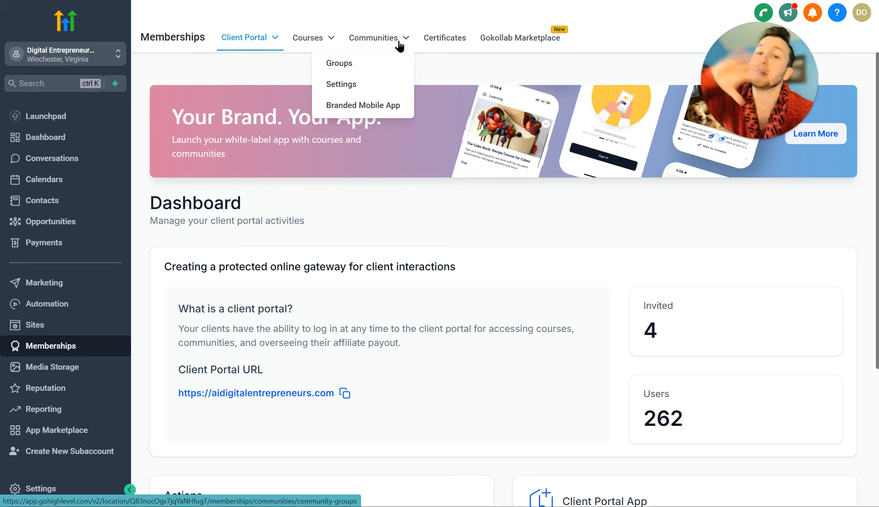